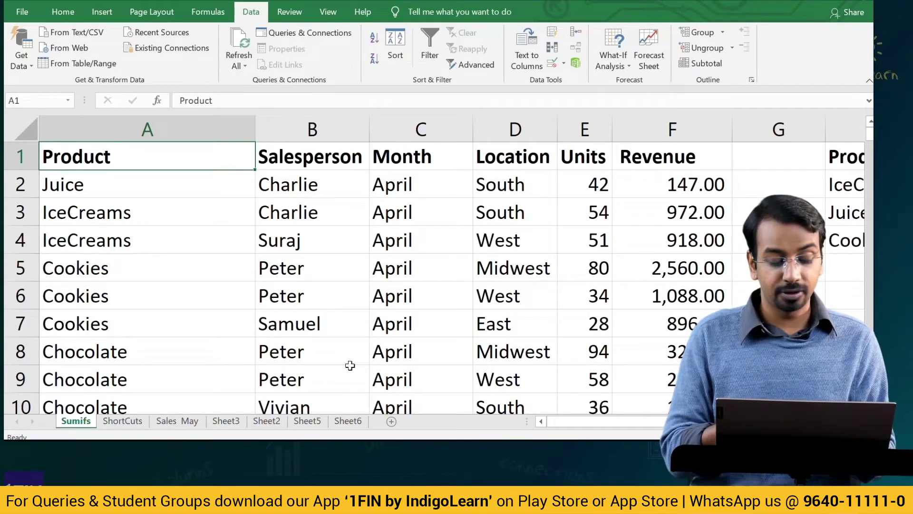
Turn on header filters and filter the Salesperson column to the salesperson in row 2.
key(ctrl+shift+l)
key(Right)
key(Right)
key(Left)
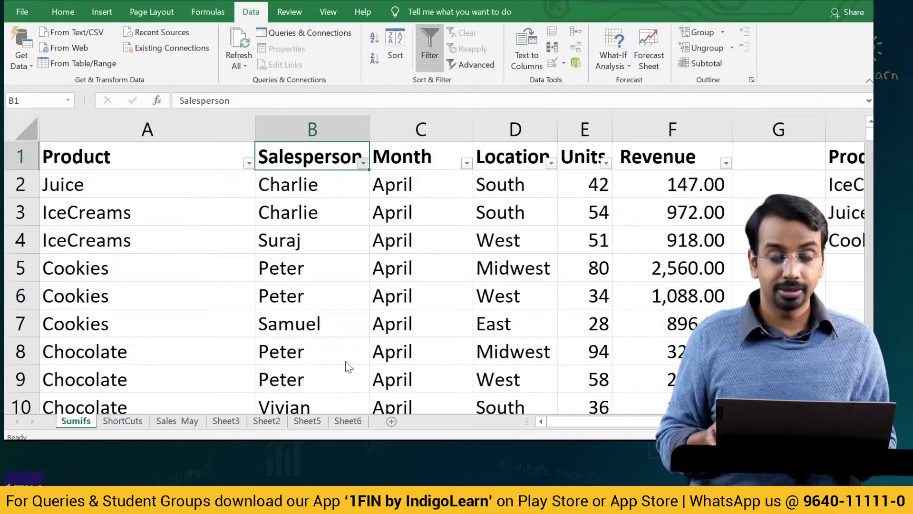
key(alt+Down)
text(Charlie)
key(Return)
key(Down)
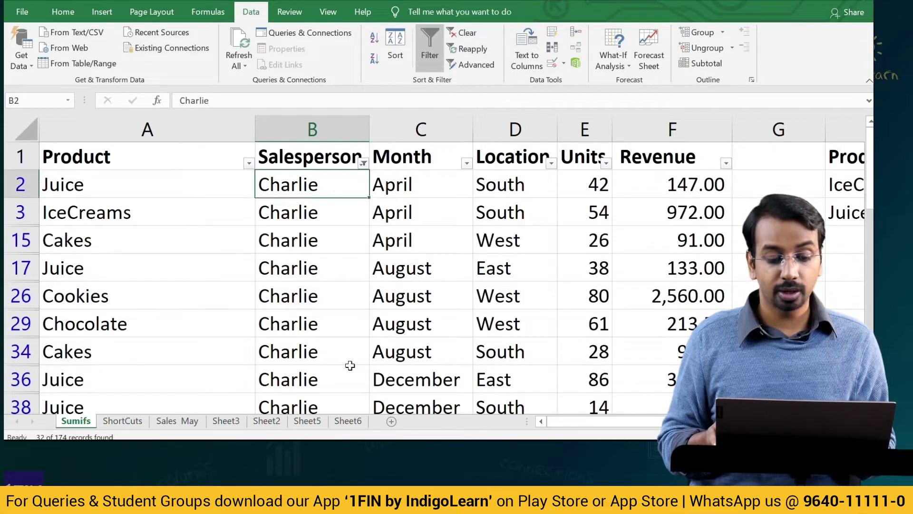
Select all filtered Revenue values from F2 down to check their total.
key(Right)
key(Right)
key(Right)
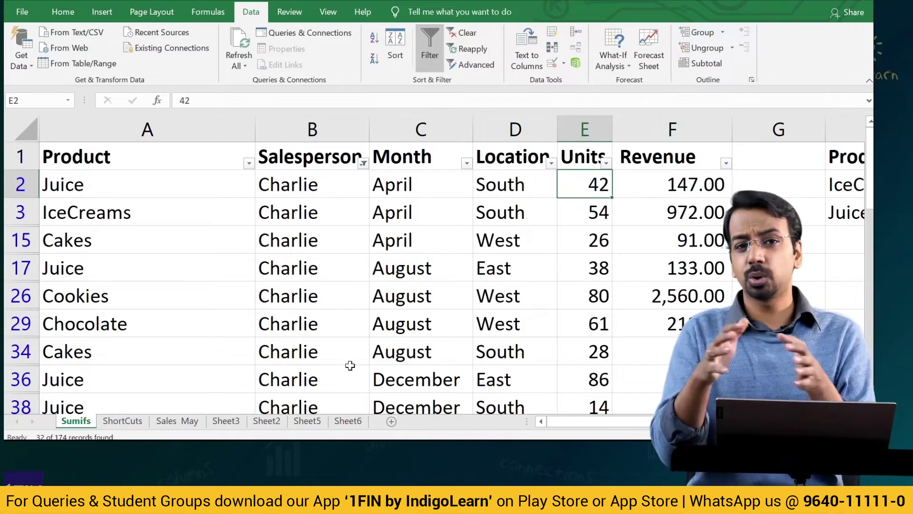
key(Right)
key(ctrl+shift+Down)
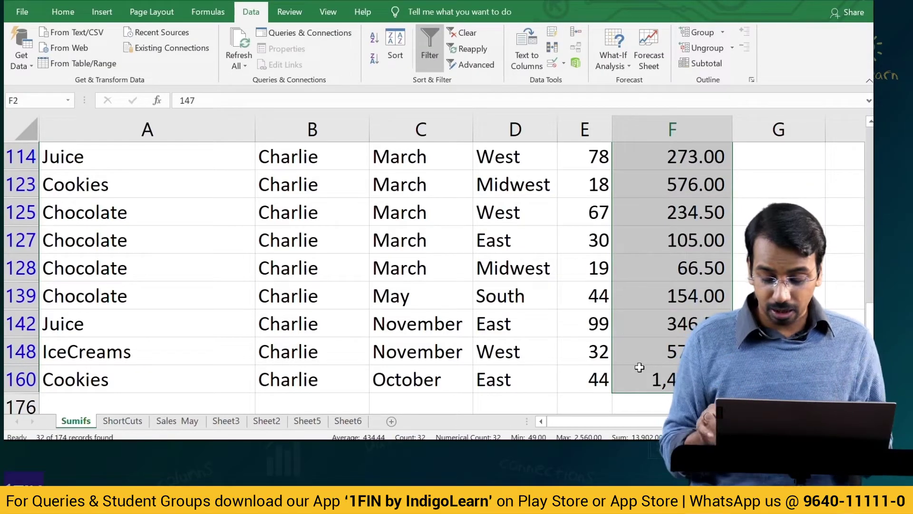
Clear the Salesperson filter and turn off the header filters.
key(ctrl+Up)
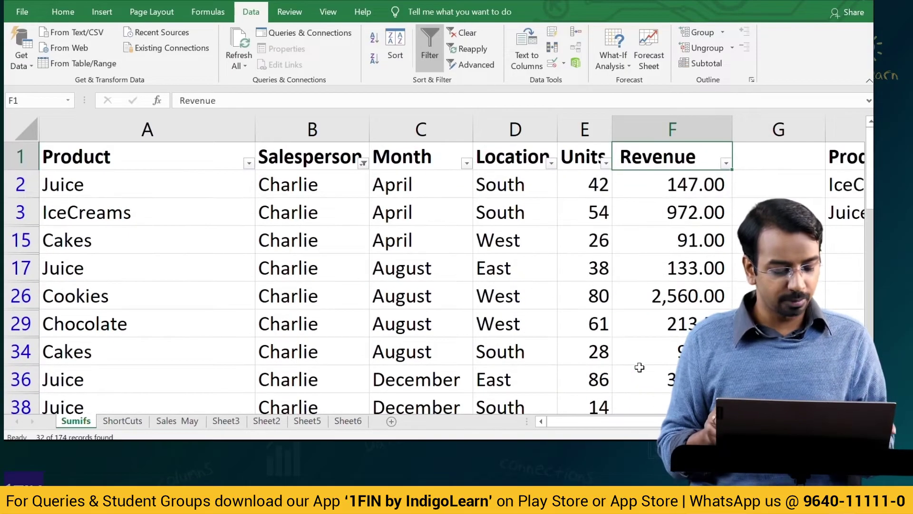
key(alt+a+c)
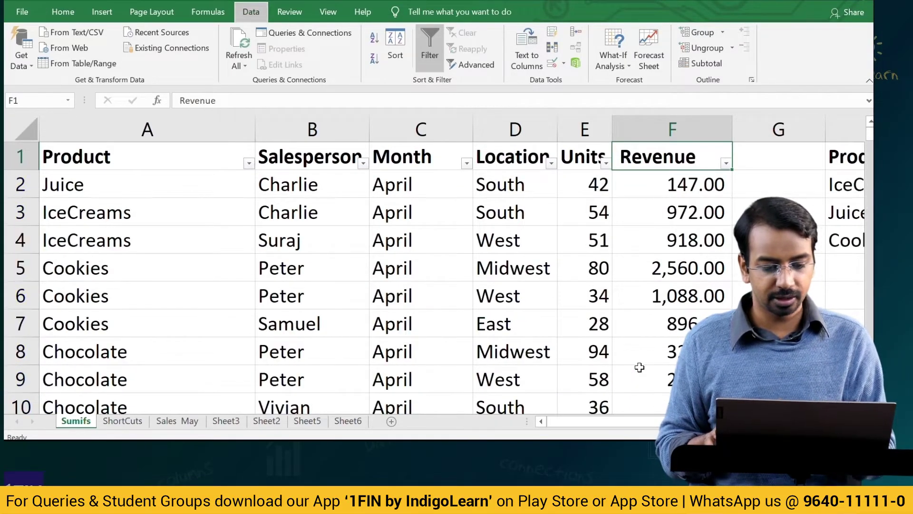
key(ctrl+shift+l)
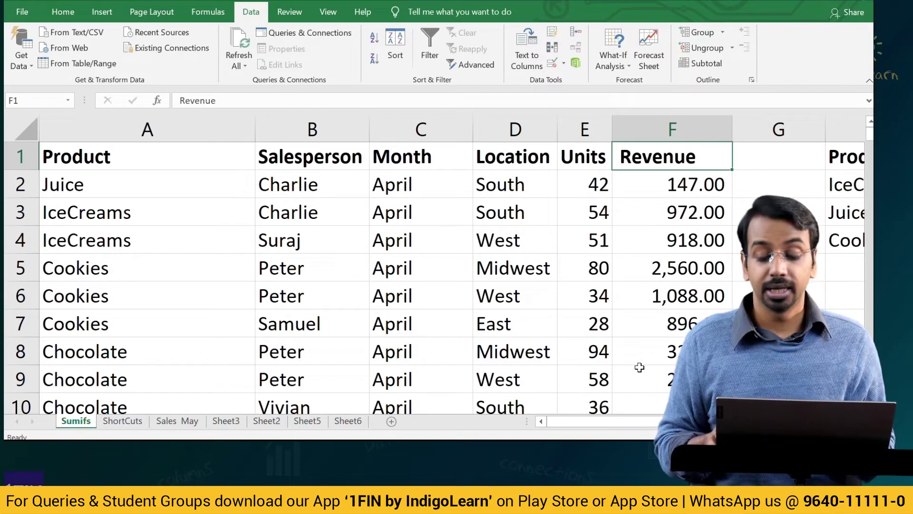
Insert a new column at J, after the Salesperson criteria list, and enter the header Sales in J1.
key(Right)
key(Right)
key(Right)
key(Right)
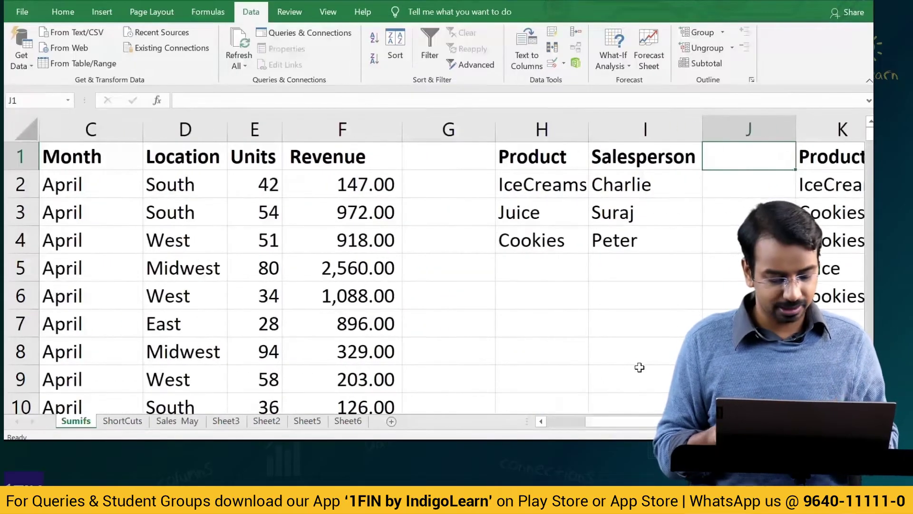
key(ctrl+space)
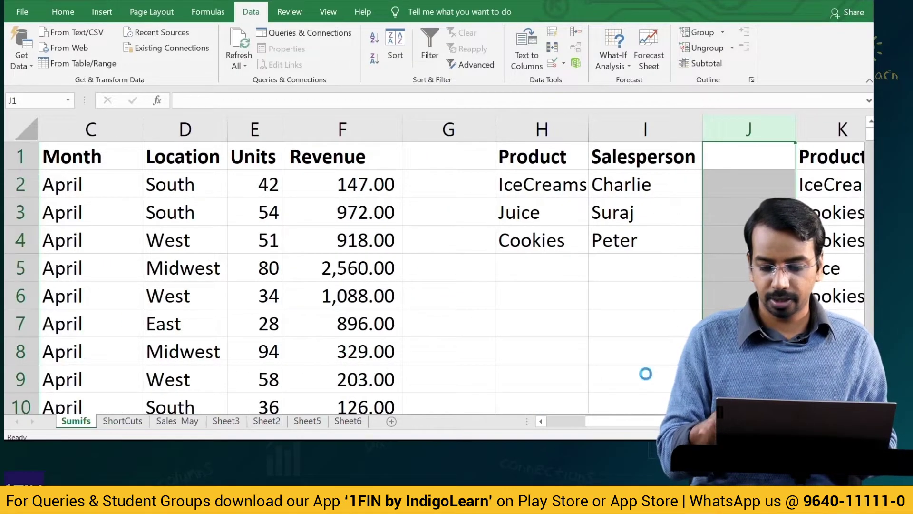
key(ctrl+shift+plus)
key(shift+BackSpace)
text(Sales)
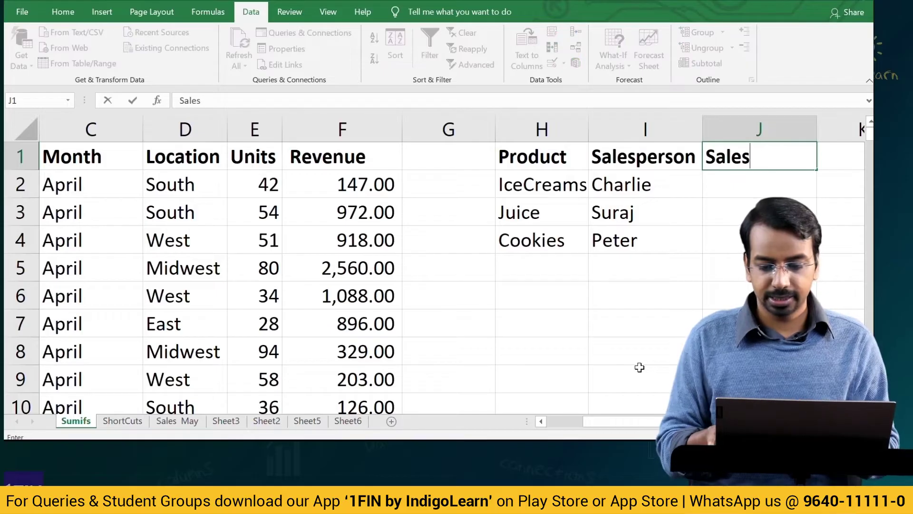
key(Return)
Review the Product and Salesperson criteria lists in columns H and I.
key(Left)
key(Left)
key(Up)
key(shift+Down)
key(shift+Down)
key(shift+Down)
key(Right)
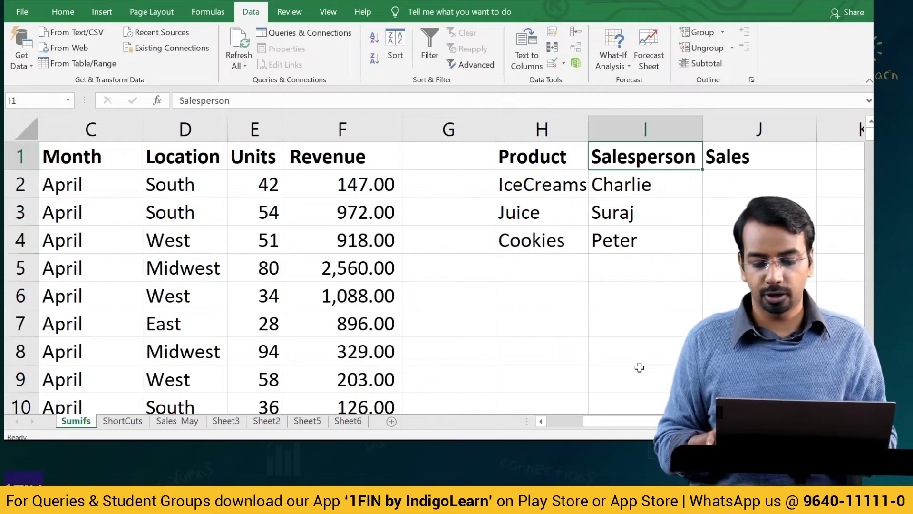
key(Down)
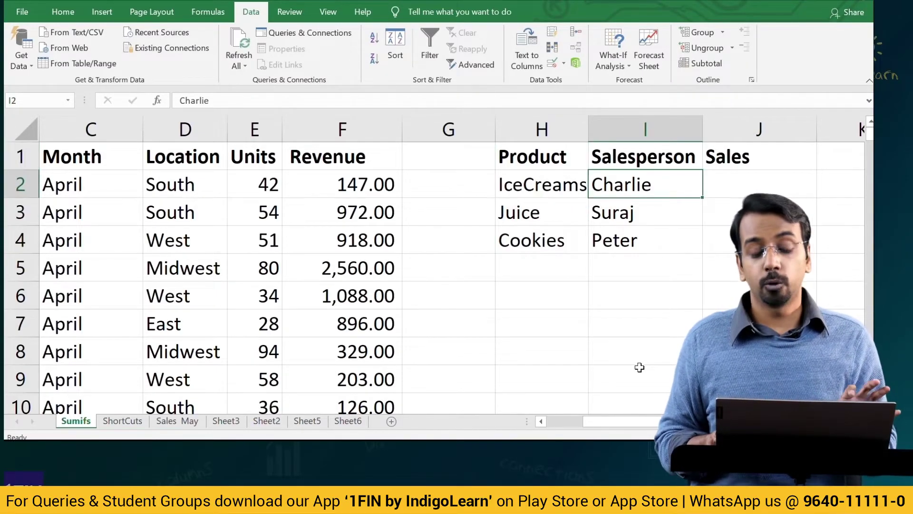
key(Down)
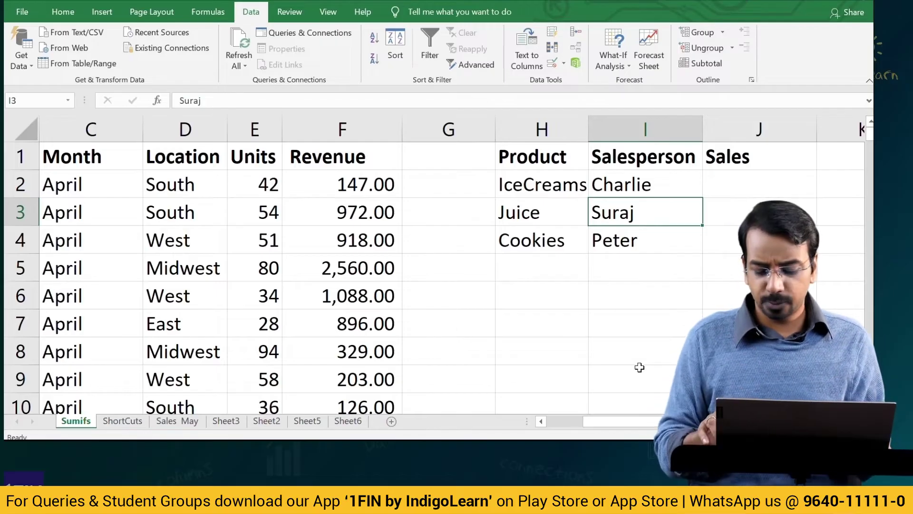
key(Up)
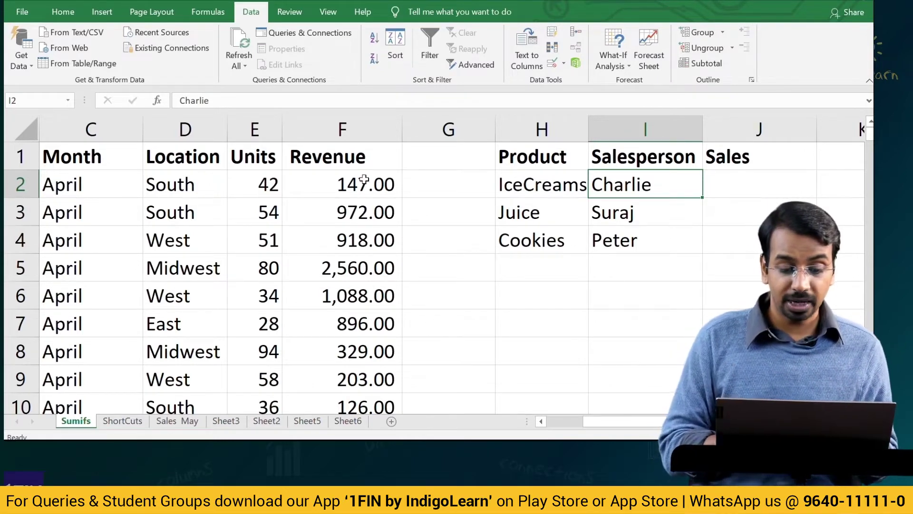
Examine the Revenue values in column F and the Salesperson column of the data table.
click(365, 379)
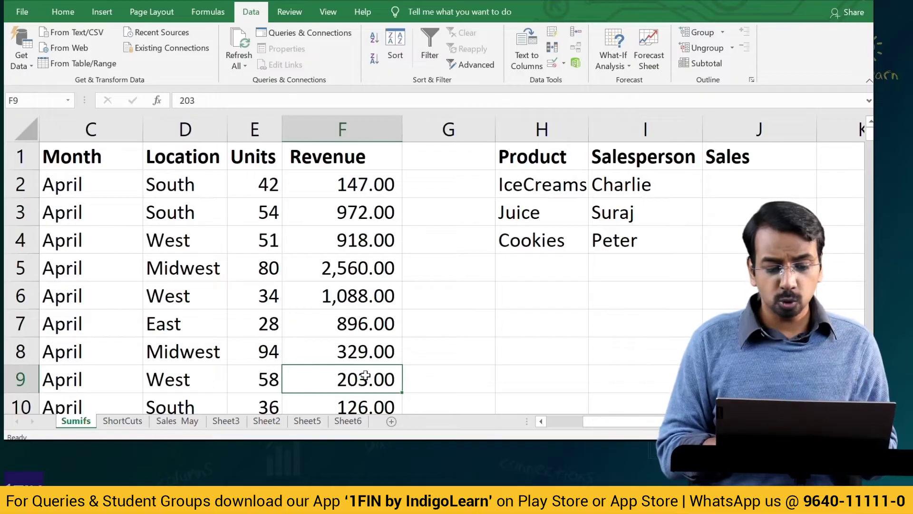
drag(341, 187, 324, 378)
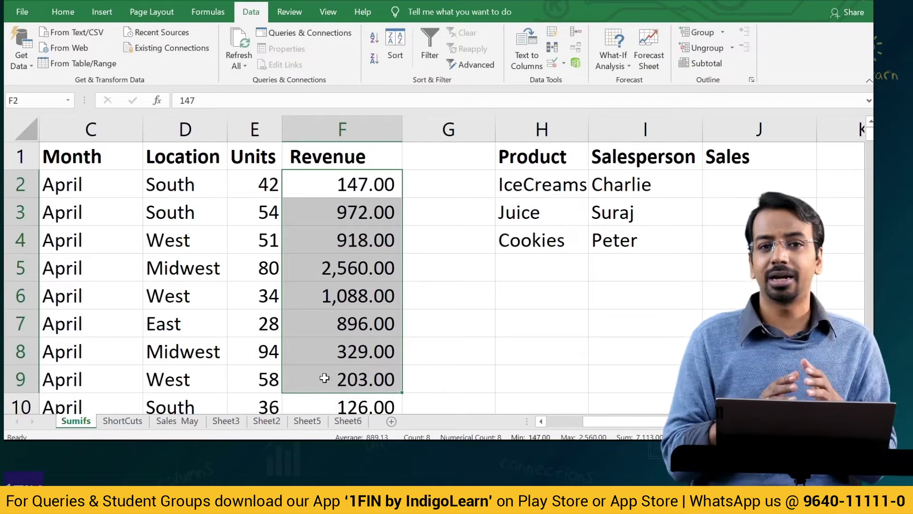
key(Left)
key(Left)
key(Left)
key(Left)
key(Left)
key(Right)
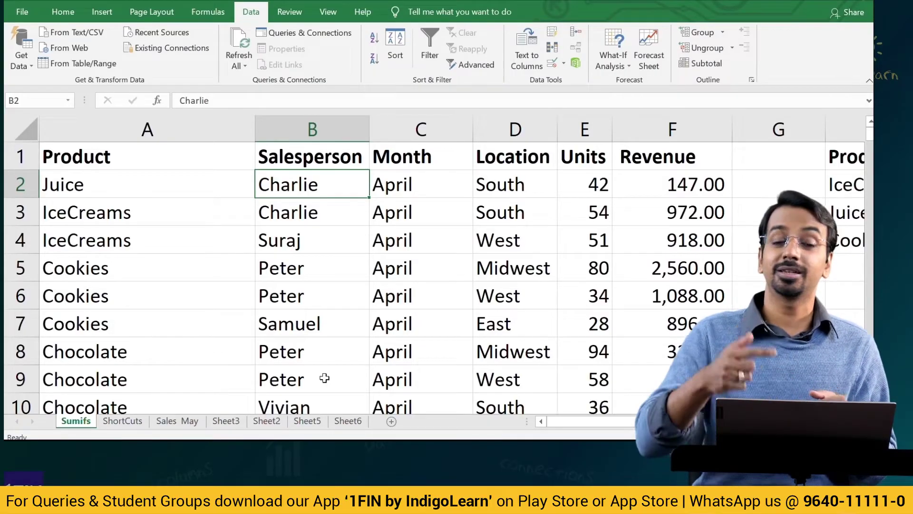
Select cell J2, the first empty cell below the Sales header.
key(Right)
key(Right)
key(Right)
key(Right)
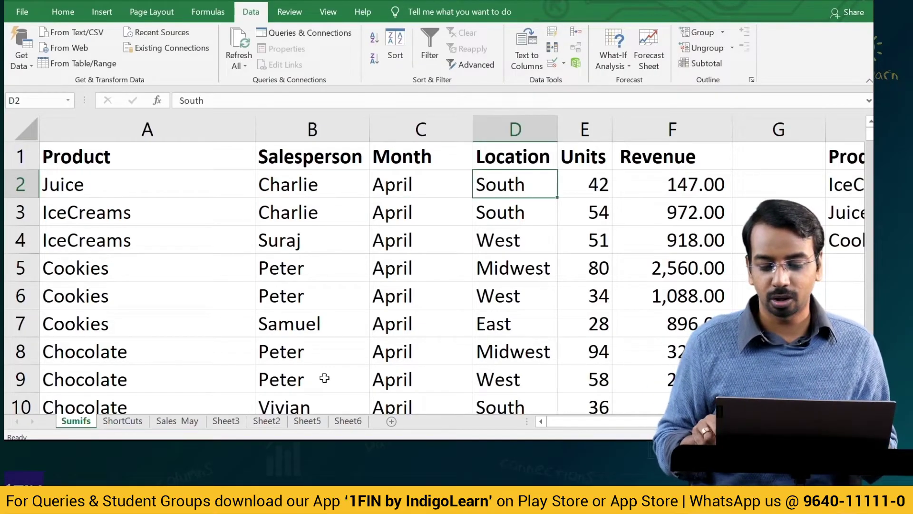
key(Right)
key(Right)
key(Right)
key(Right)
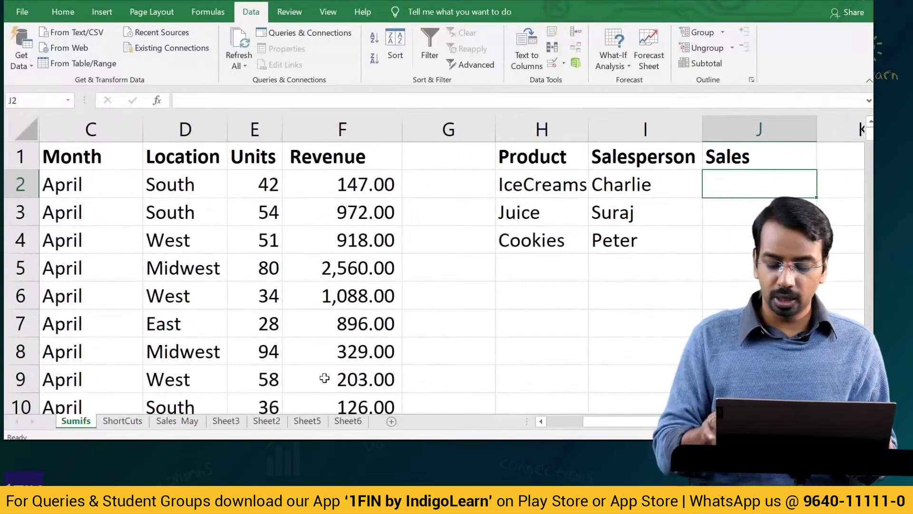
text(=)
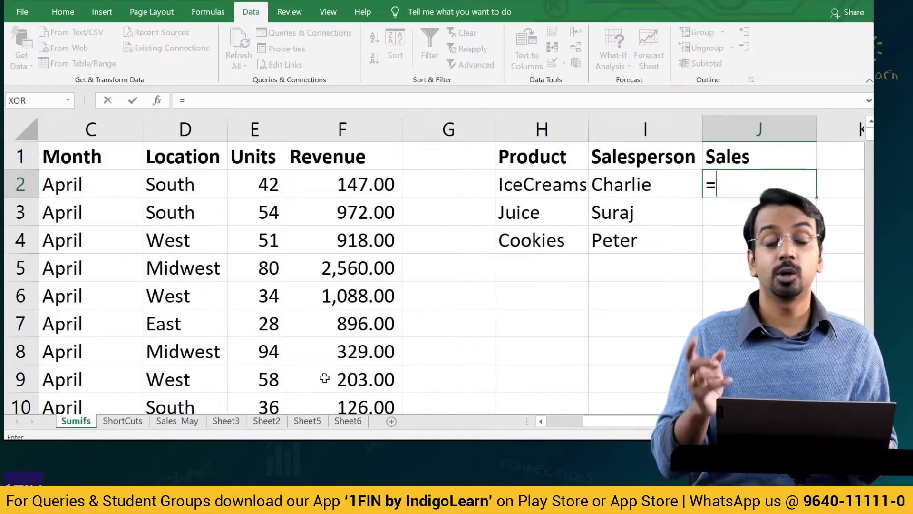
text(sumif)
key(Tab)
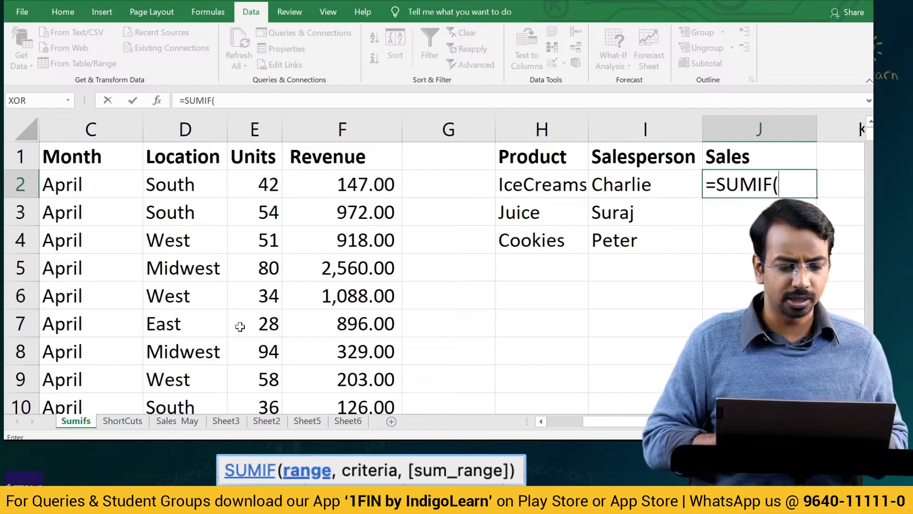
click(156, 101)
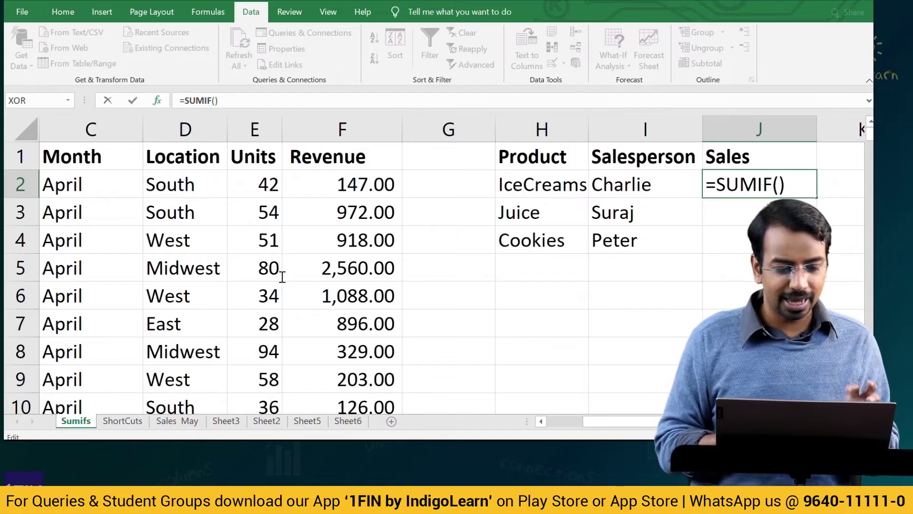
click(108, 158)
key(Left)
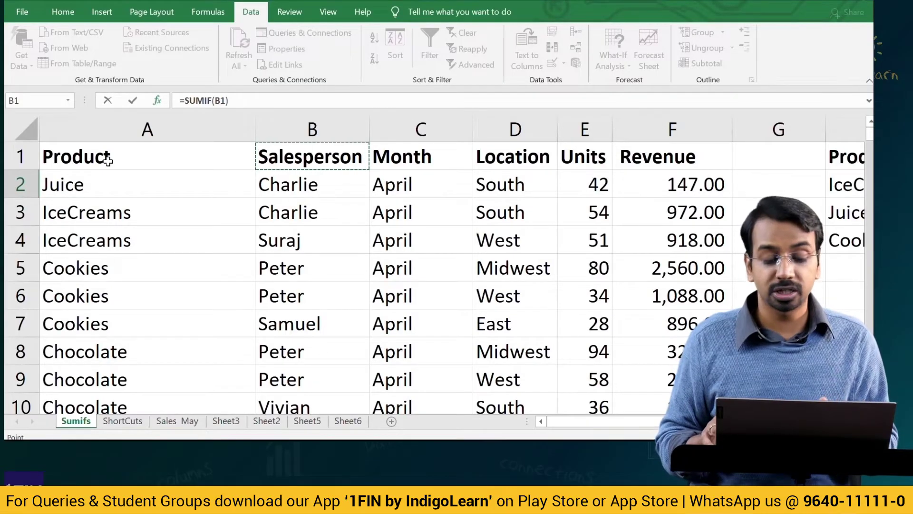
key(ctrl+shift+Down)
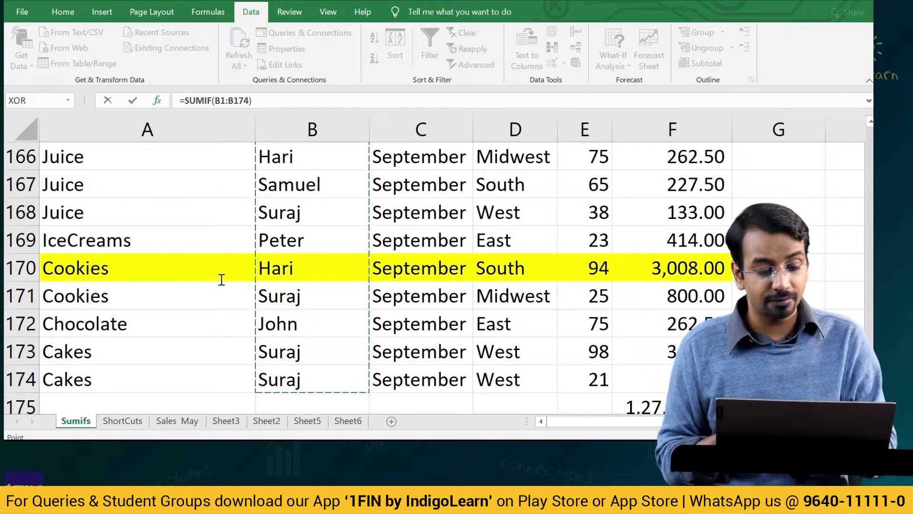
key(F4)
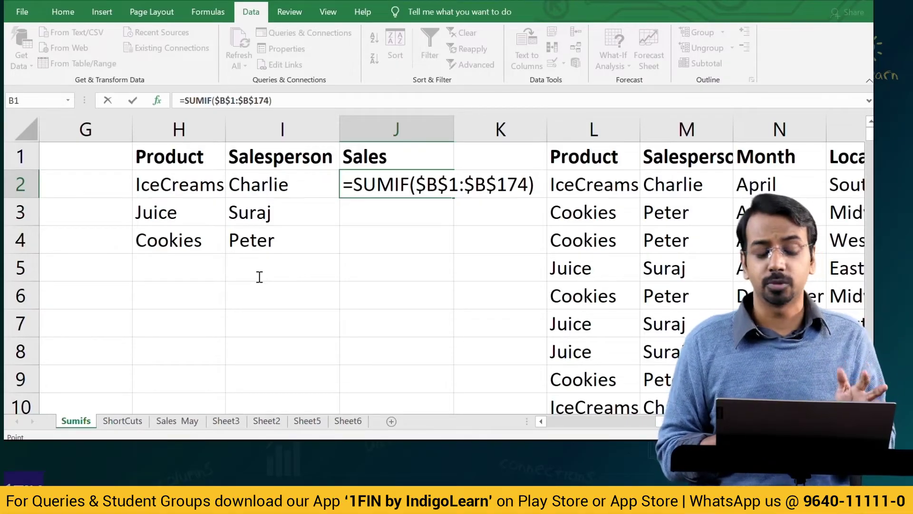
key(Escape)
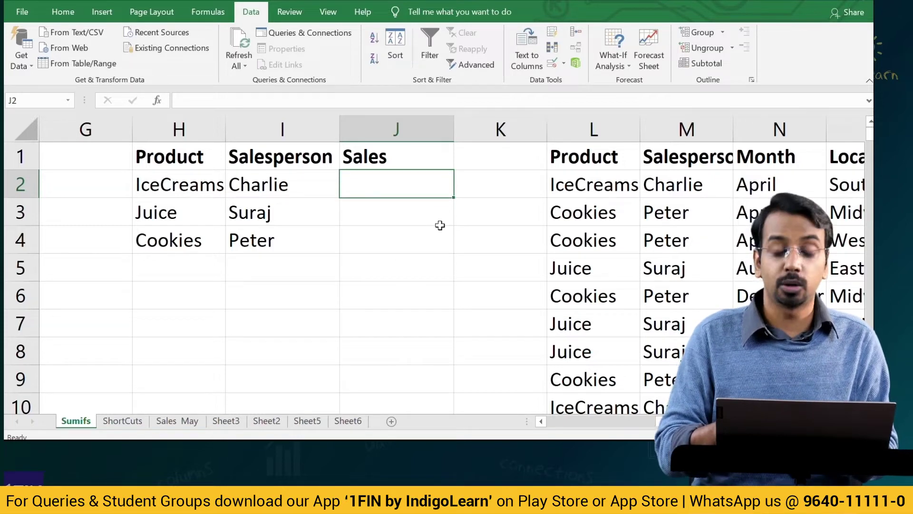
Start a SUMIF formula in J2 with the entire Salesperson column, locked as $B:$B, as the range.
text(=sumfi)
key(BackSpace)
key(BackSpace)
text(if)
key(Tab)
scroll(337, 240, left, 2)
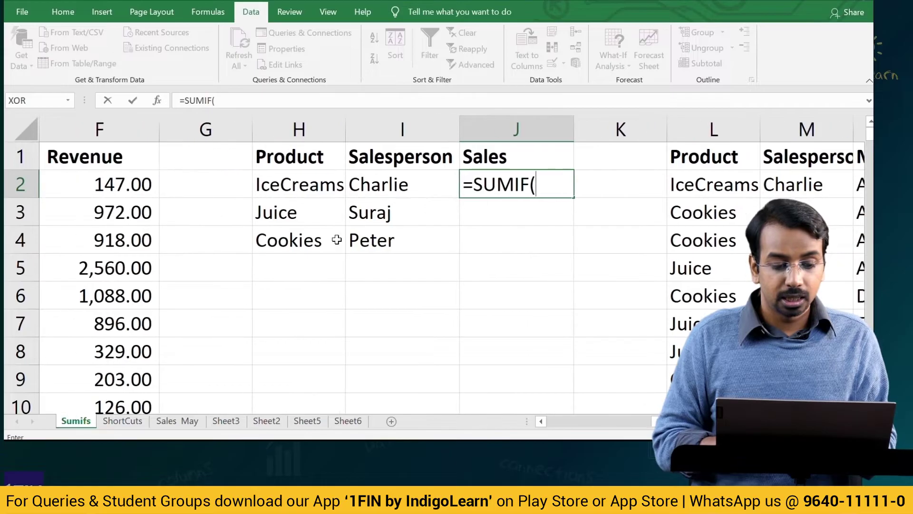
scroll(337, 239, left, 3)
key(Left)
key(Left)
key(Left)
key(Left)
key(Left)
key(Left)
key(Left)
key(Left)
key(Left)
key(Right)
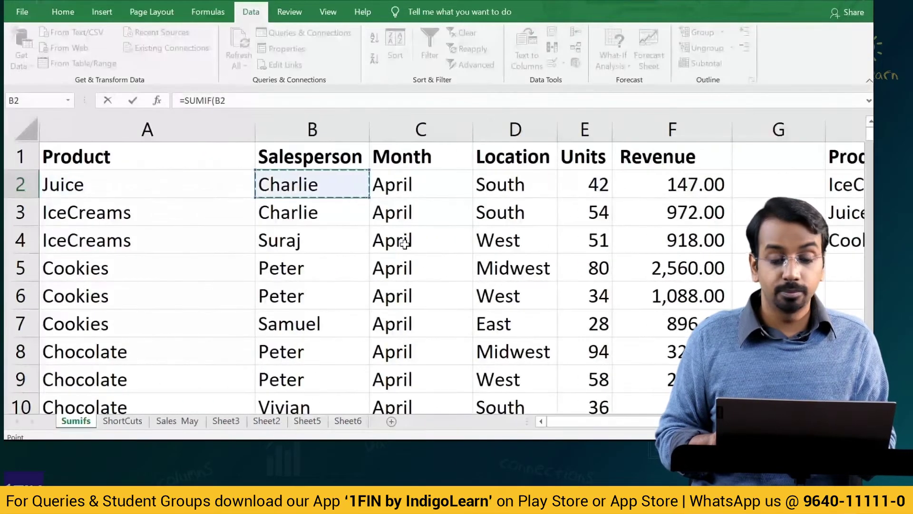
key(ctrl+space)
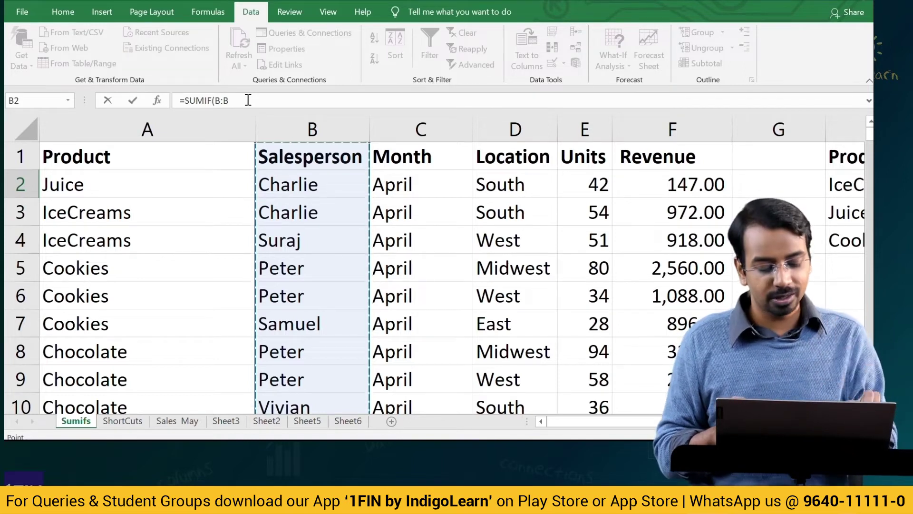
key(F4)
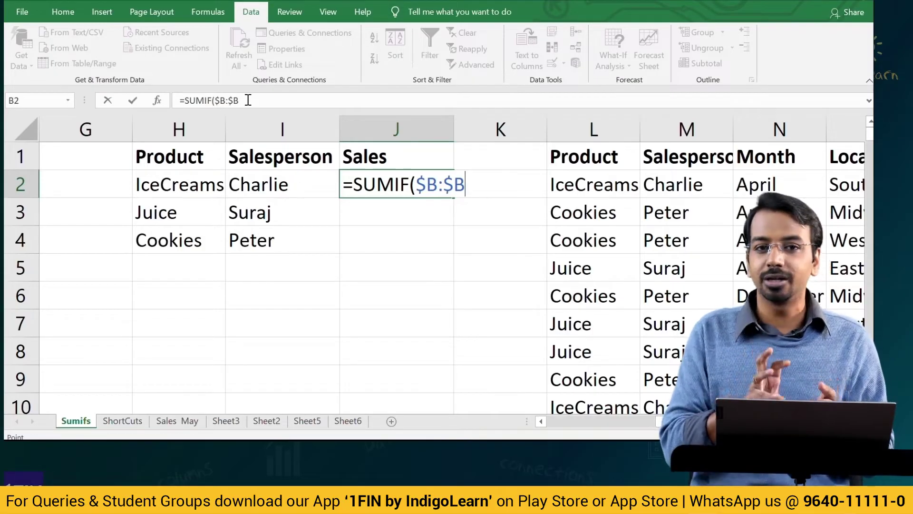
text(,)
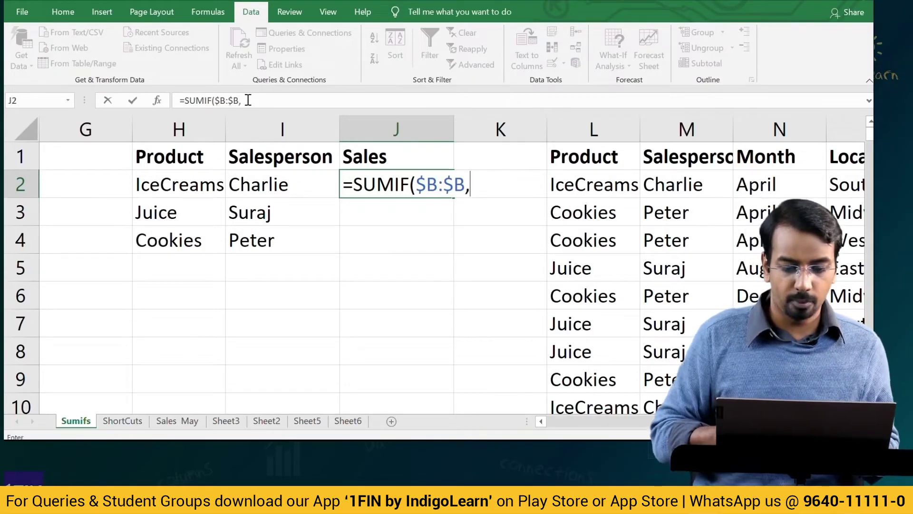
key(BackSpace)
text())
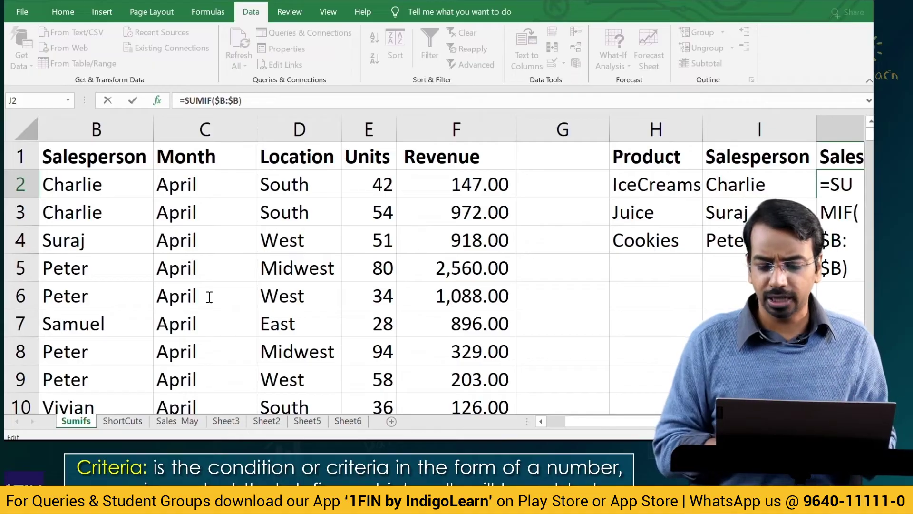
Complete the SUMIF formula in J2 with cell I2 as the criterion and the entire Revenue column F:F as the sum range.
text(,)
click(737, 187)
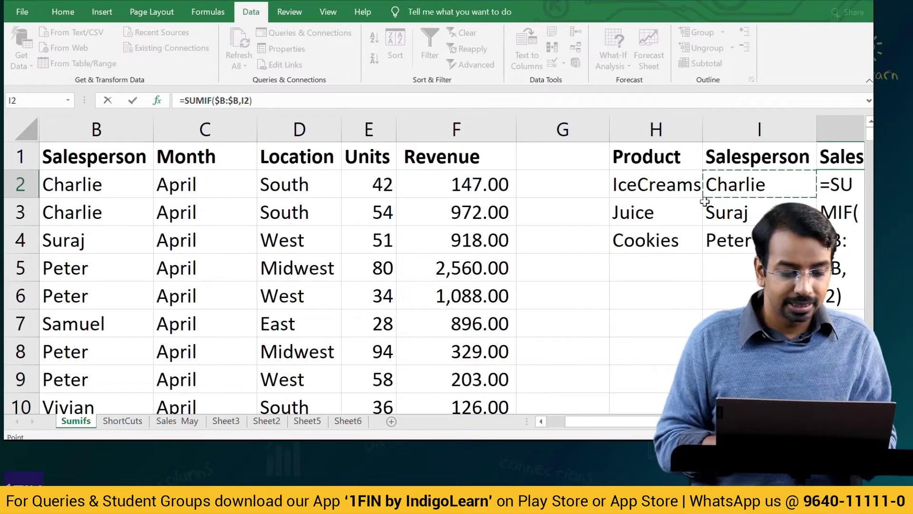
key(F2)
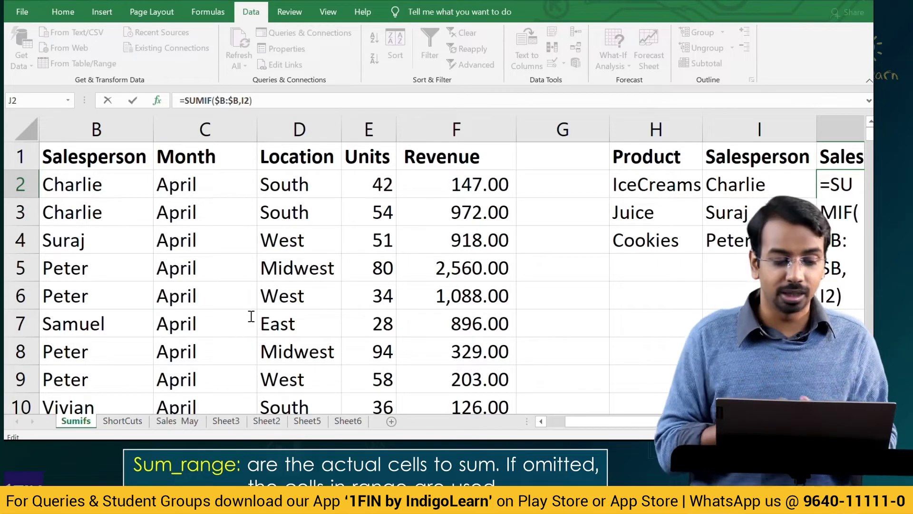
text(,)
click(466, 134)
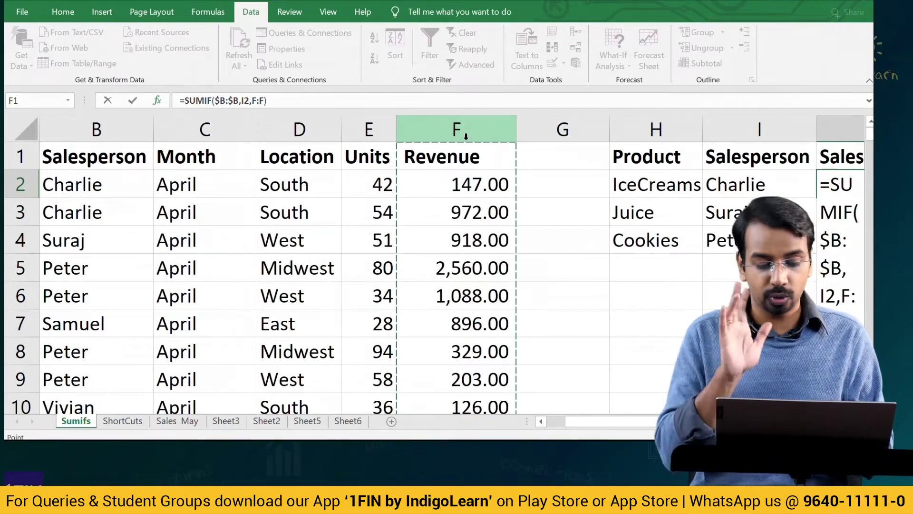
key(ctrl+Return)
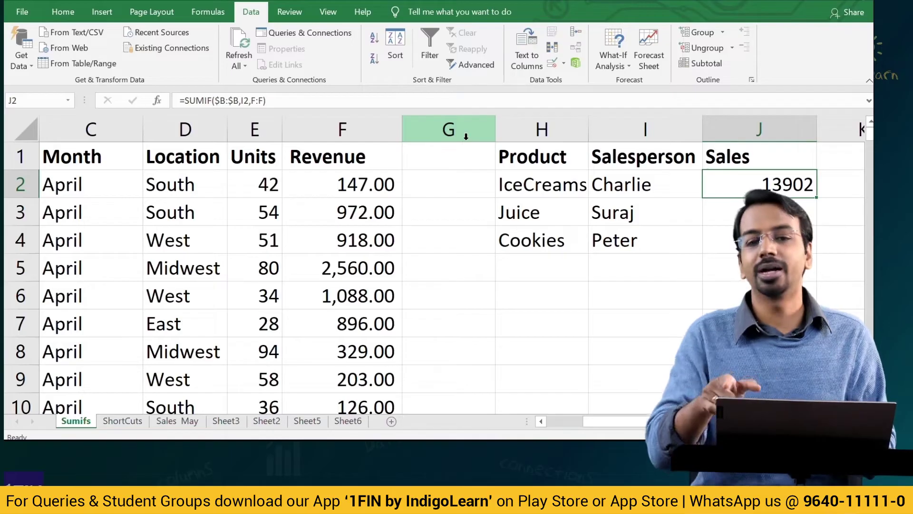
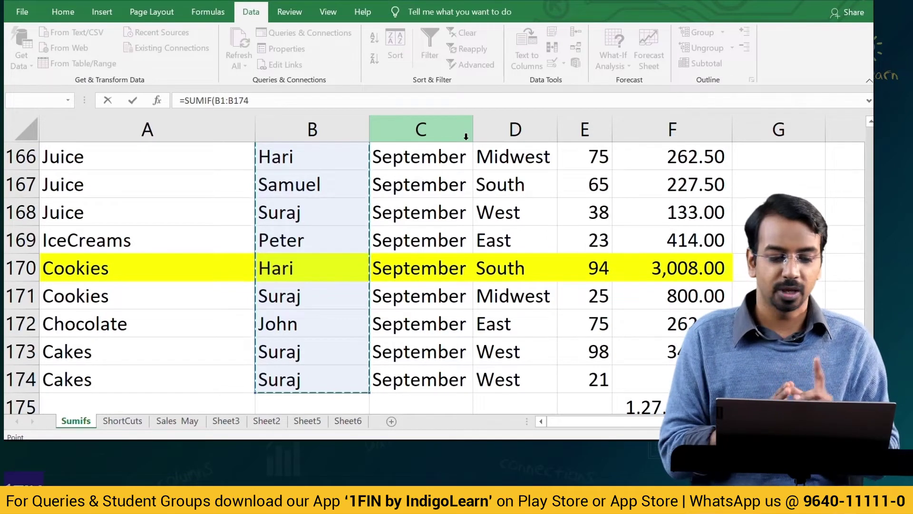
Continue the SUMIF formula in J3 after the range B1:B174 with cell I3 as the criterion.
text(,)
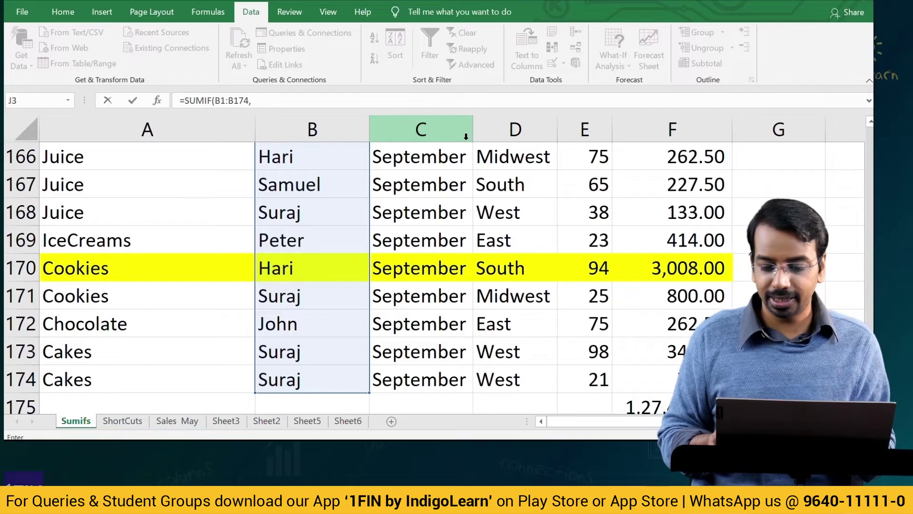
key(Right)
key(Up)
key(Left)
key(Down)
key(Left)
key(Down)
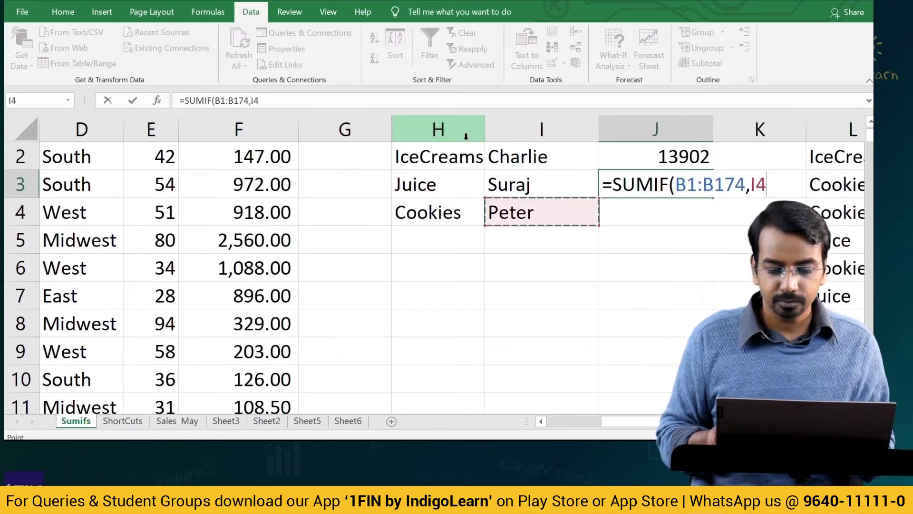
key(Up)
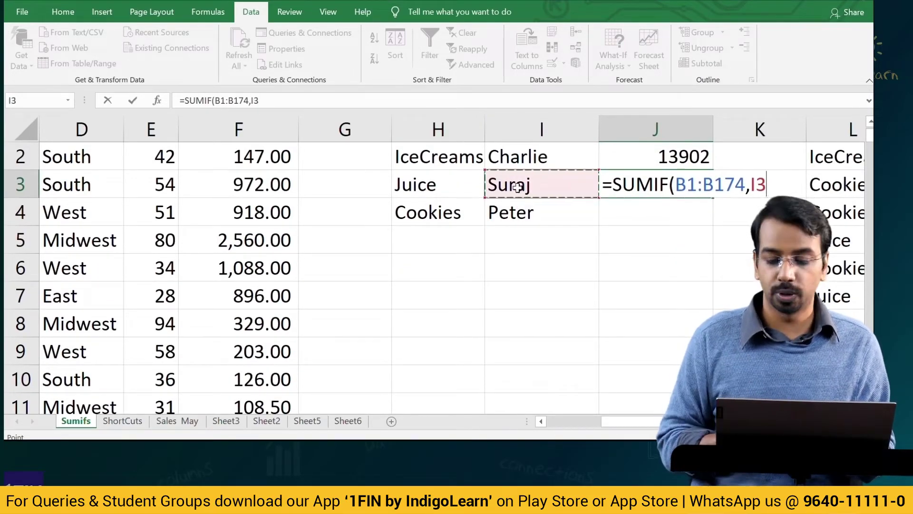
text(,)
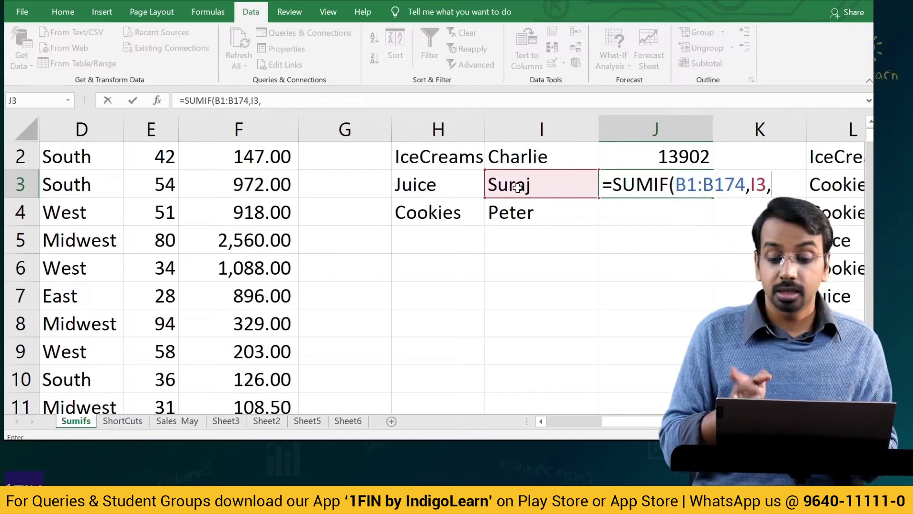
Complete the J3 formula with the Revenue cells F1:F174 as the sum range, excluding the total row.
click(267, 156)
key(Up)
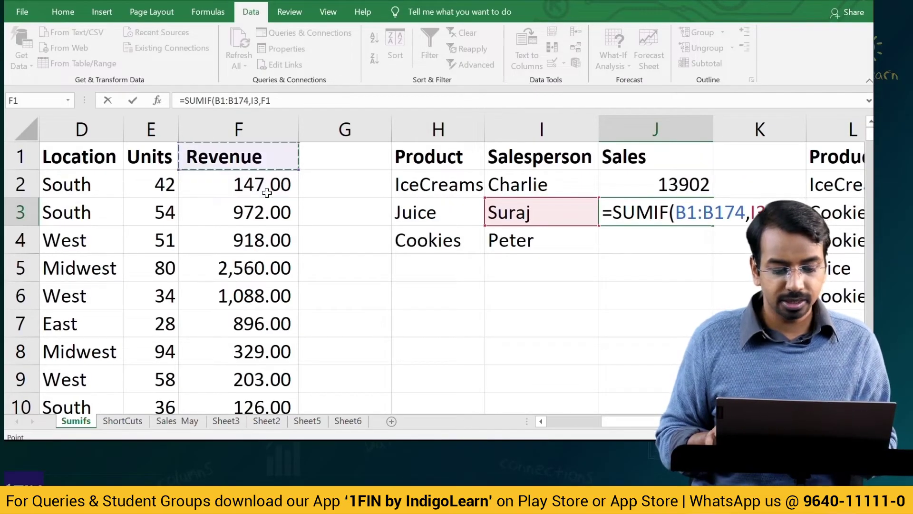
key(ctrl+shift+Down)
key(shift+Up)
key(shift+Down)
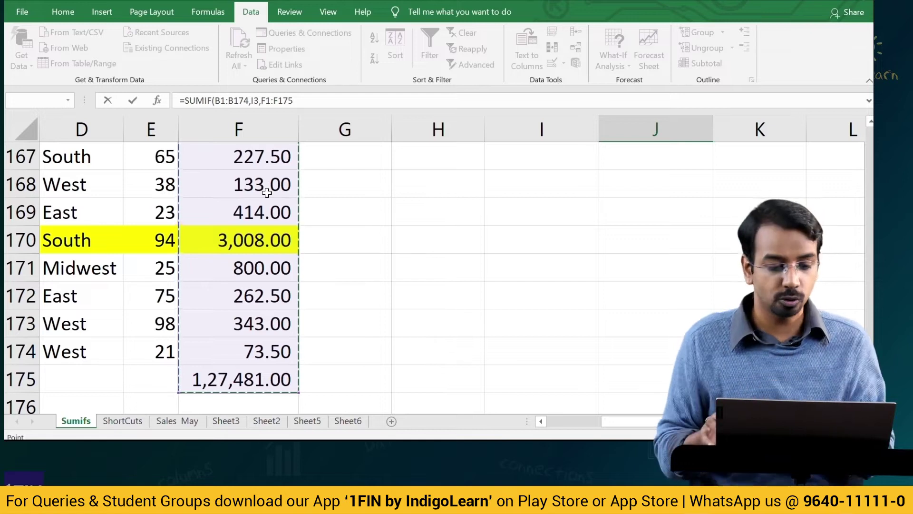
key(shift+Up)
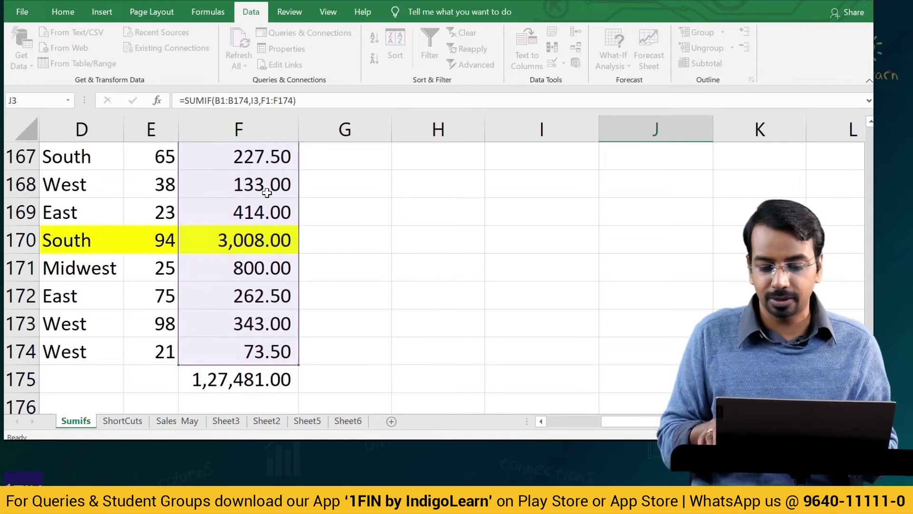
key(Return)
key(Up)
key(Up)
key(Down)
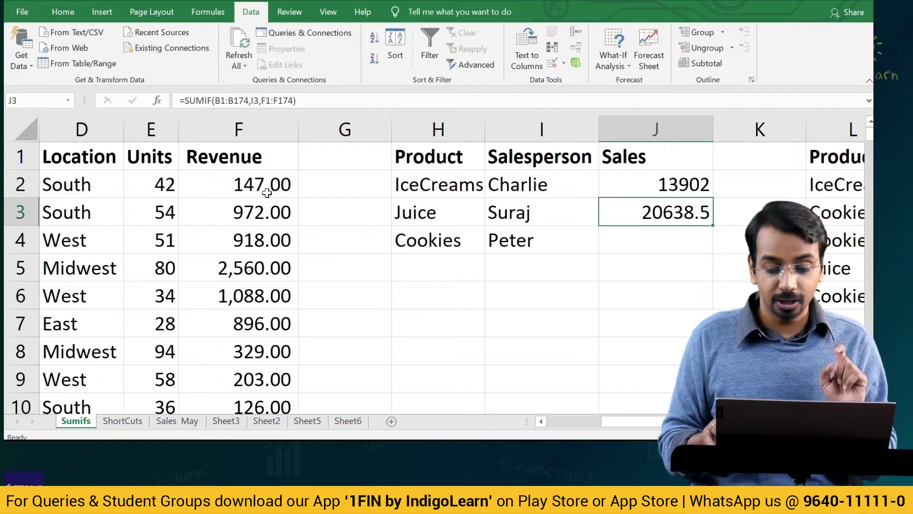
Copy the SUMIF formula from J3 down to J4.
key(ctrl+c)
key(Down)
key(Return)
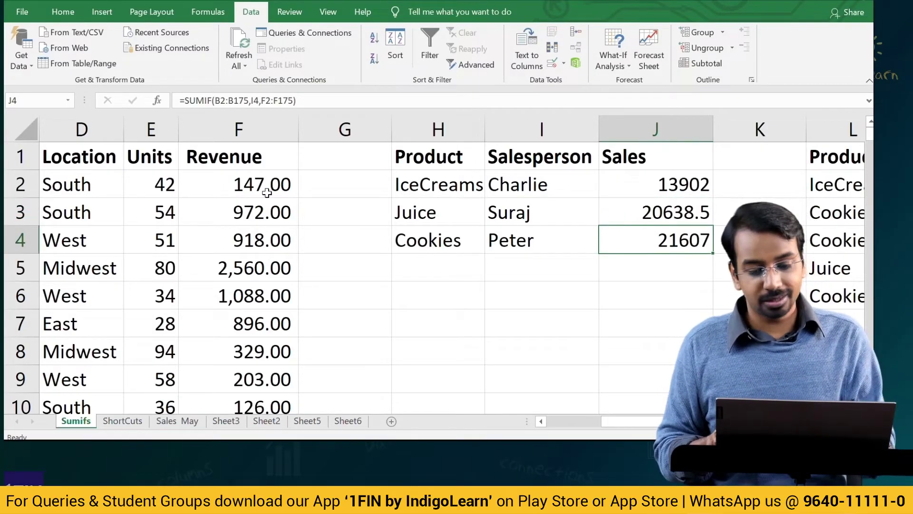
Compare the range references in the J3 formula with those in the copied J4 formula.
key(F2)
key(Escape)
key(F2)
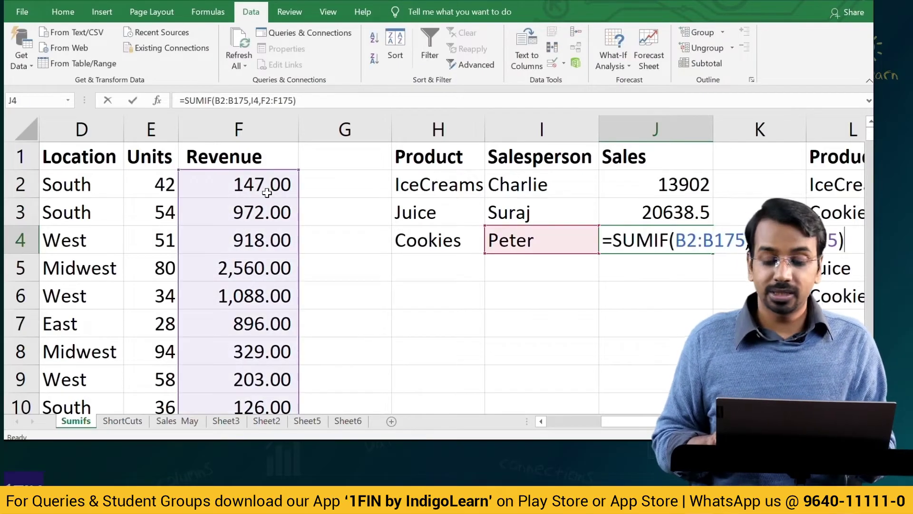
key(Escape)
key(Up)
key(F2)
key(Escape)
key(Down)
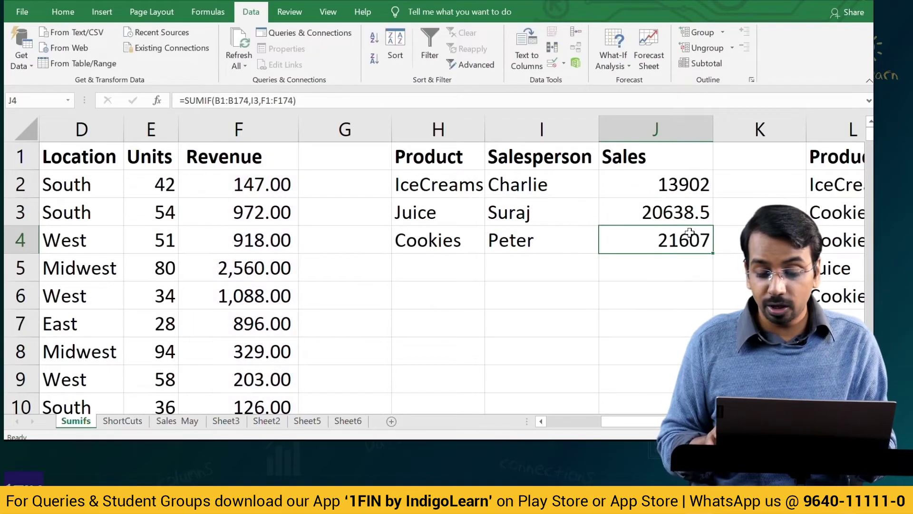
key(F2)
key(Escape)
key(Up)
key(F2)
key(Escape)
key(Down)
key(F2)
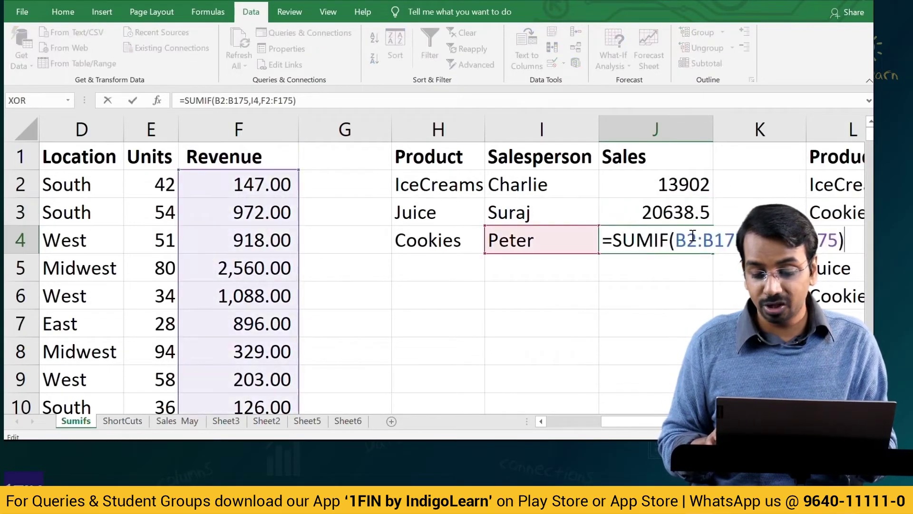
key(Escape)
key(Up)
key(F2)
key(Escape)
key(Down)
key(F2)
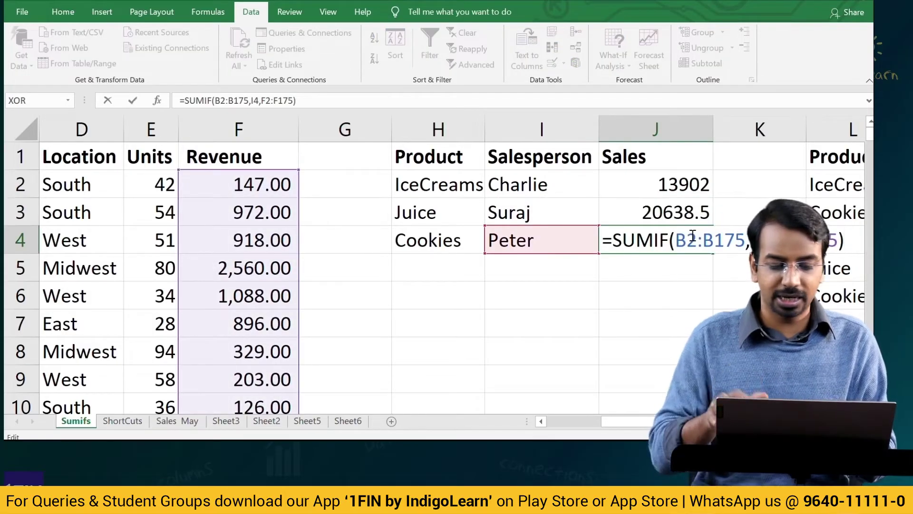
key(Escape)
Try to copy the SUMIF formula from J3 up into J2.
key(Up)
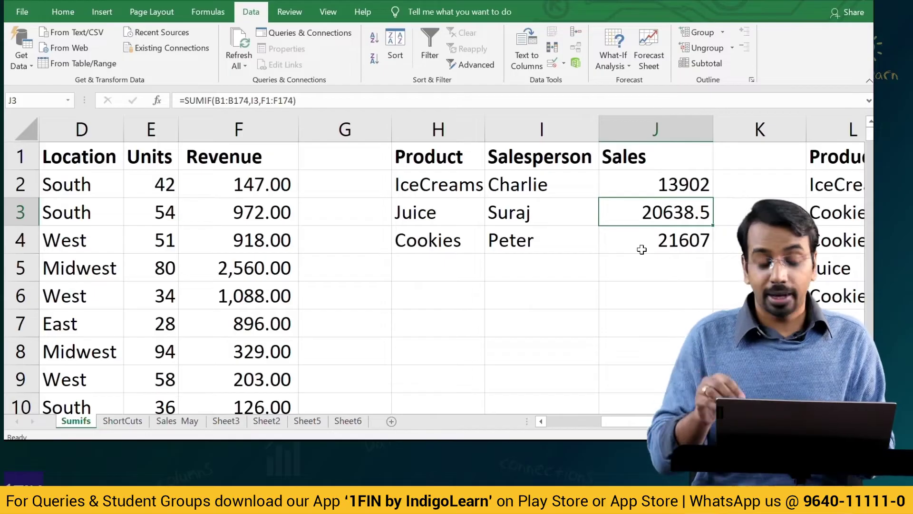
key(ctrl+c)
key(Up)
key(Return)
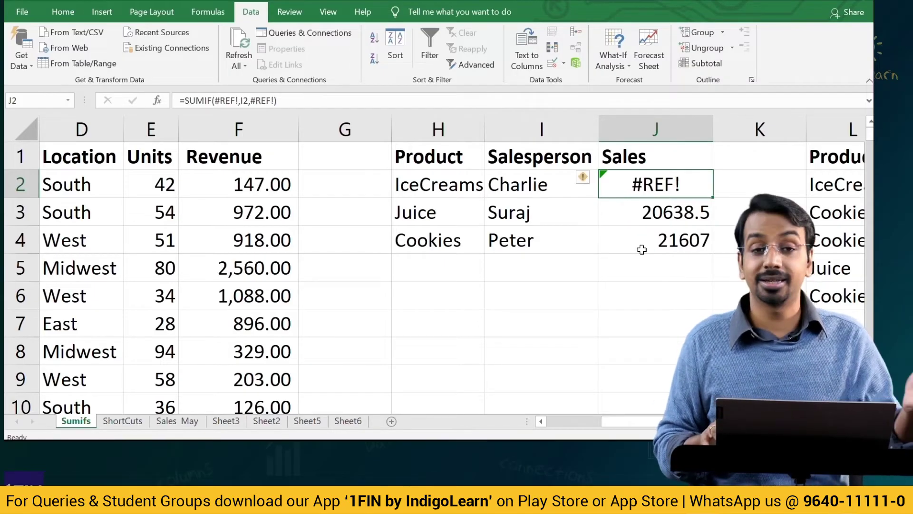
Inspect the unlocked ranges in the J3 formula and undo the paste into J2.
key(Down)
key(F2)
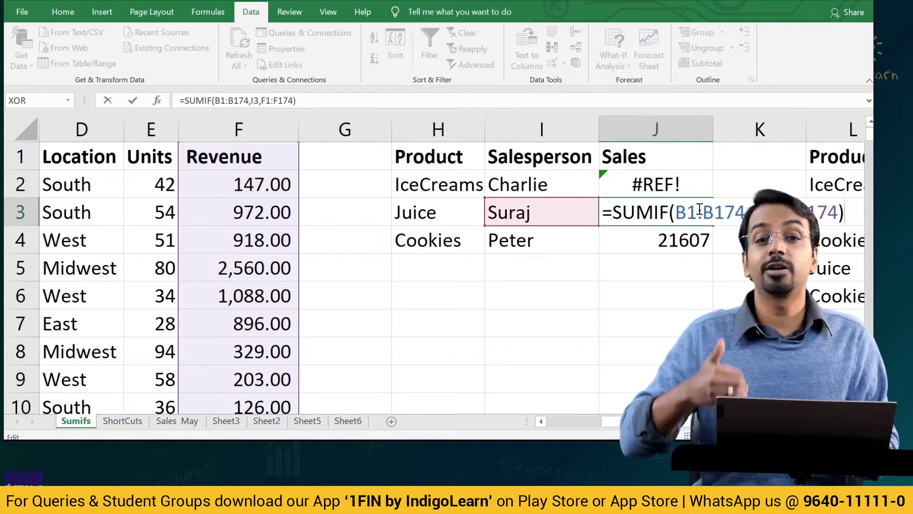
key(ctrl+Return)
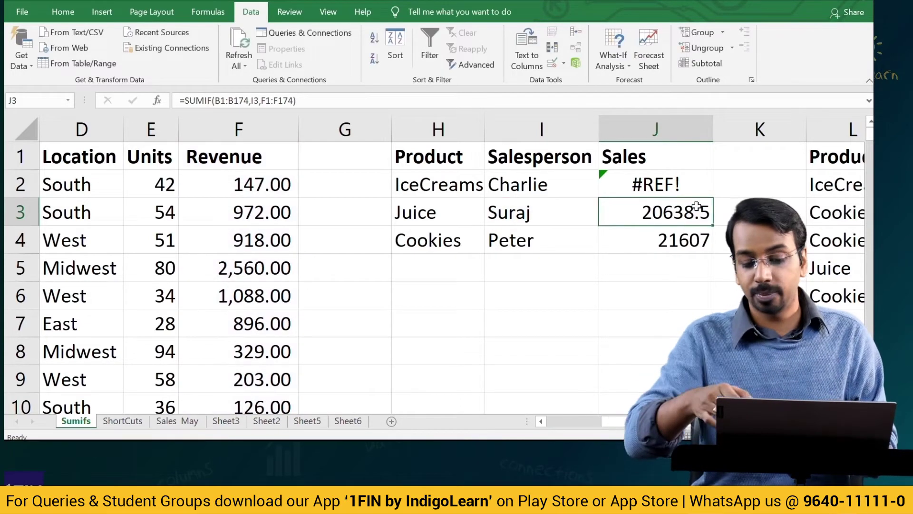
key(Up)
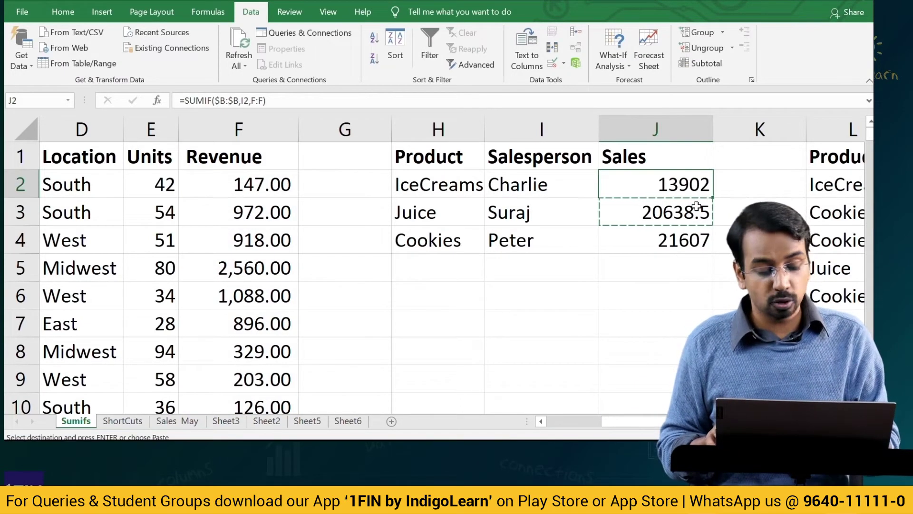
Lock the row references in the J3 formula so its ranges read B$1:B$174 and F$1:F$174.
key(F2)
key(Return)
key(F2)
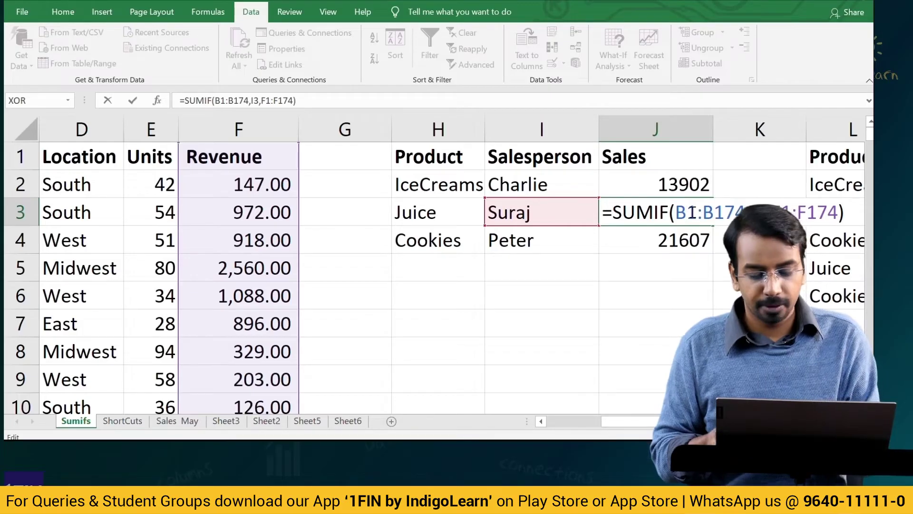
text($)
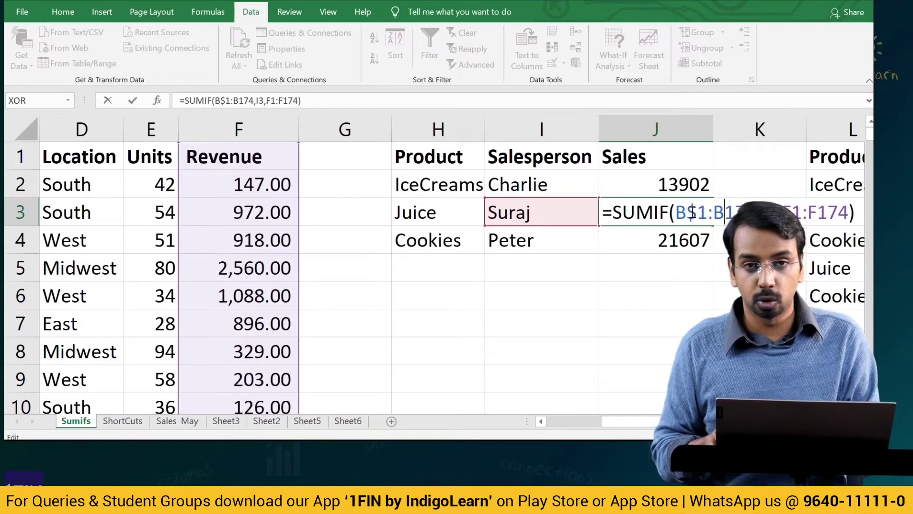
text($)
text($)
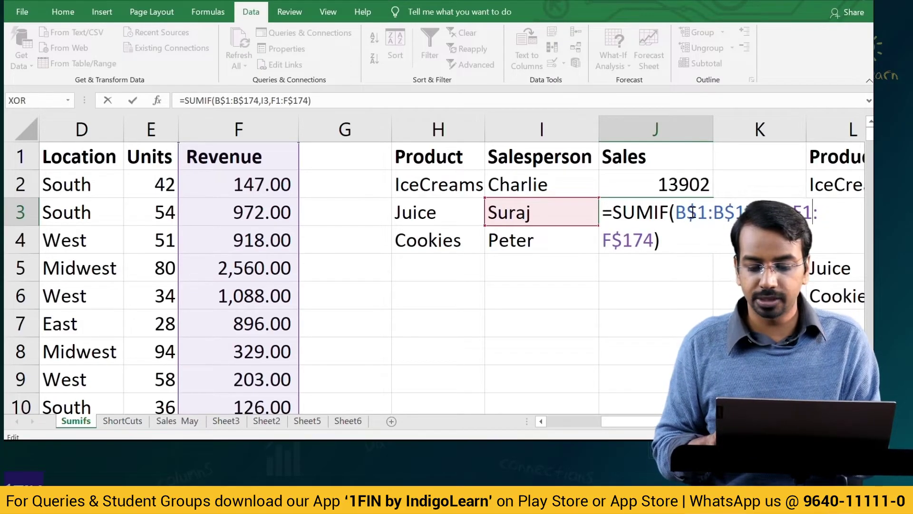
key(Return)
Copy the row-locked SUMIF formula from J3 up into J2 and check its references.
key(Up)
key(ctrl+c)
key(Up)
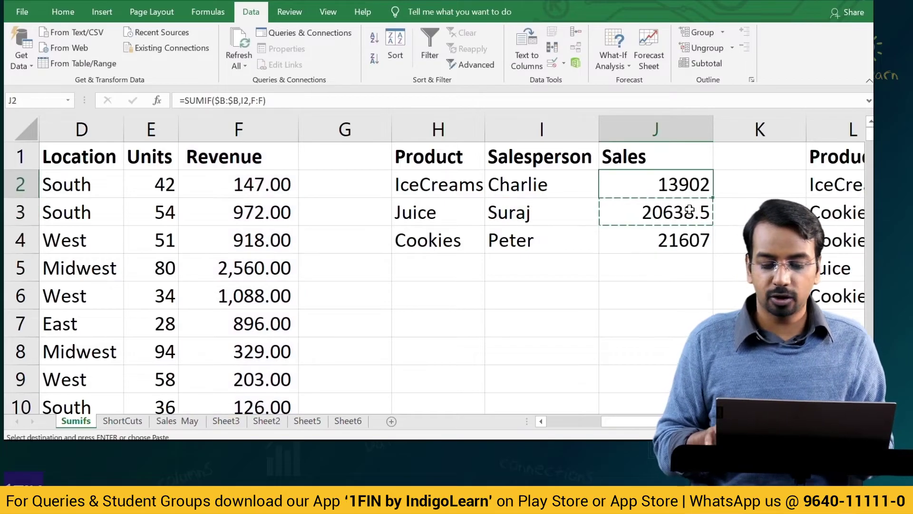
key(Return)
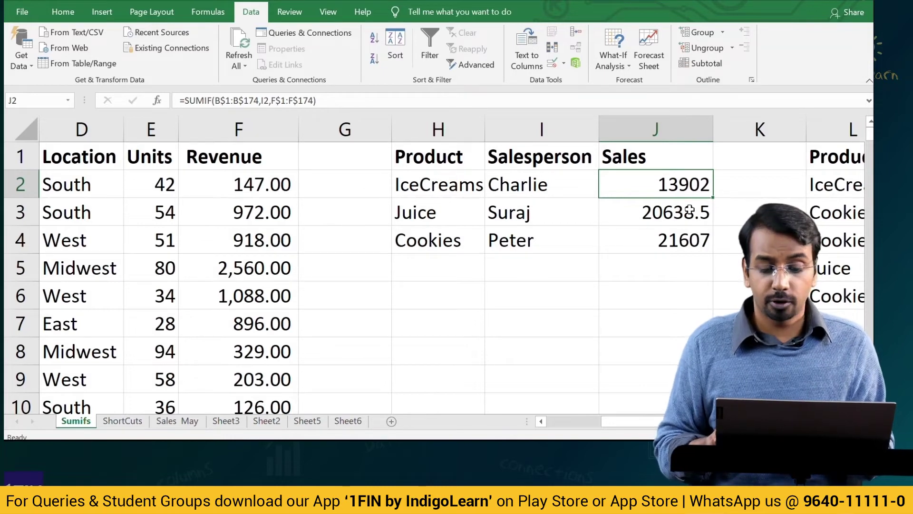
key(F2)
key(Escape)
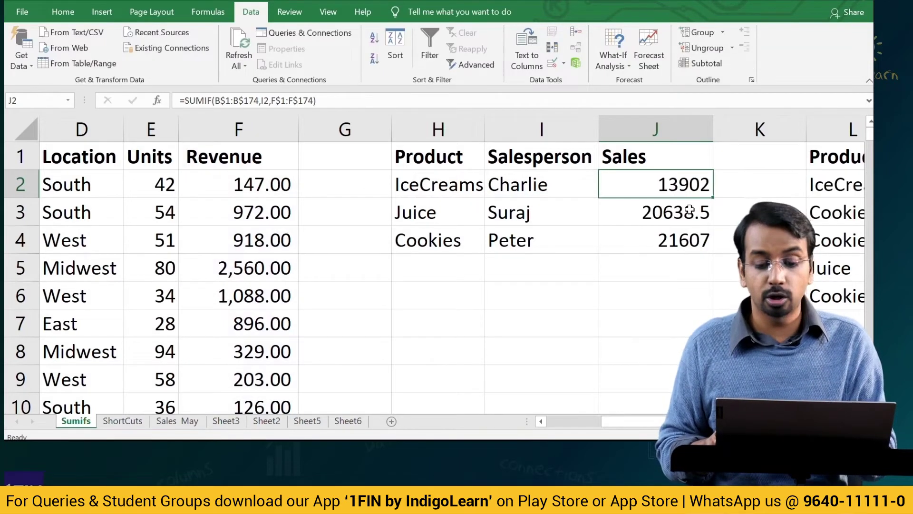
Copy the Product header and its three items from H1:H4 into the cells starting at I6.
key(Left)
key(Left)
key(Up)
key(shift+Down)
key(shift+Down)
key(shift+Down)
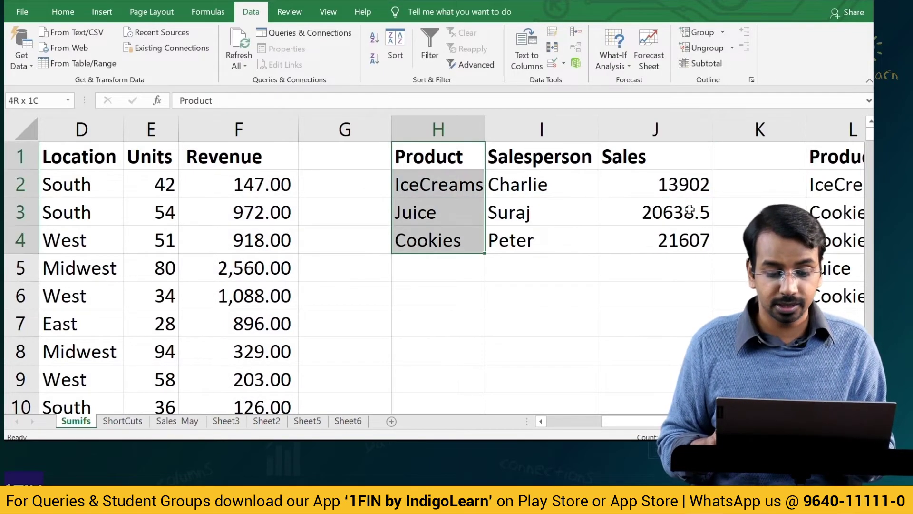
key(ctrl+c)
key(Down)
key(Down)
key(Down)
key(Down)
key(Down)
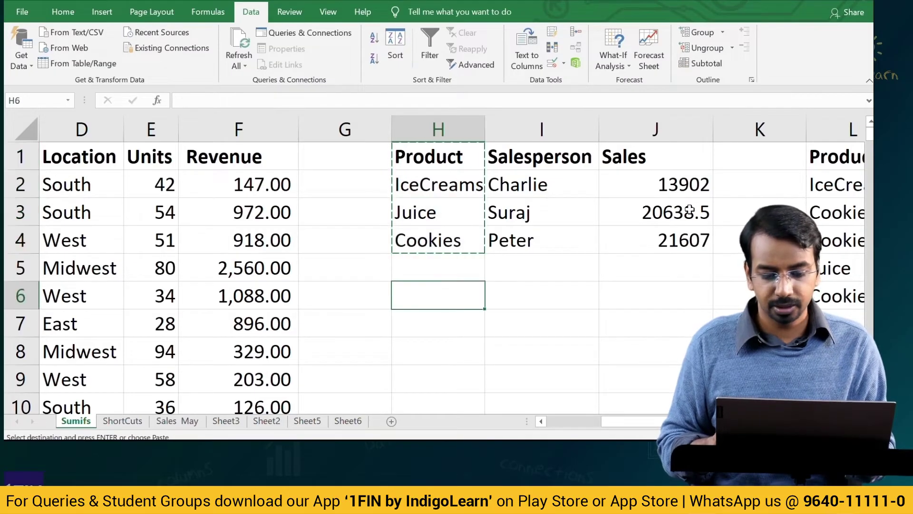
key(Up)
key(Up)
key(shift+Up)
key(shift+Up)
key(shift+Up)
key(Down)
key(Down)
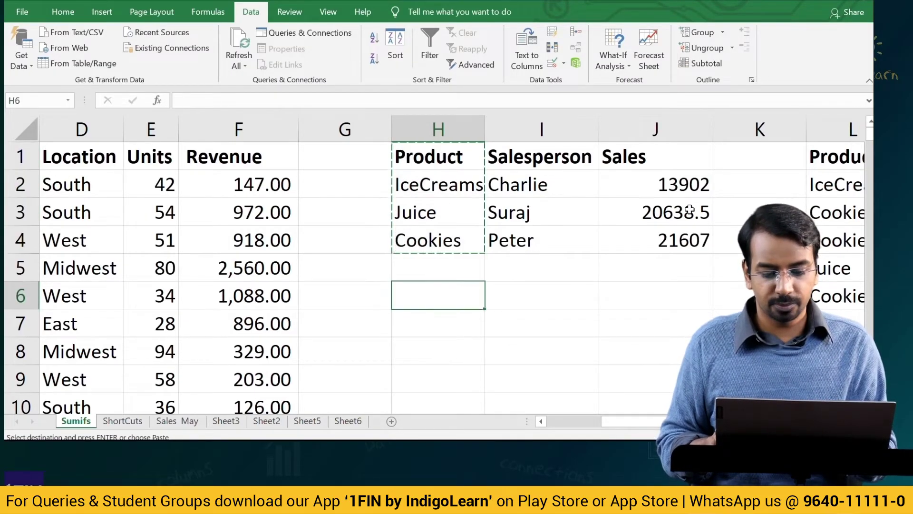
key(Right)
key(Return)
Begin a SUMIF formula in J7 with the entire Product column A:A as the criteria range.
key(Right)
key(Down)
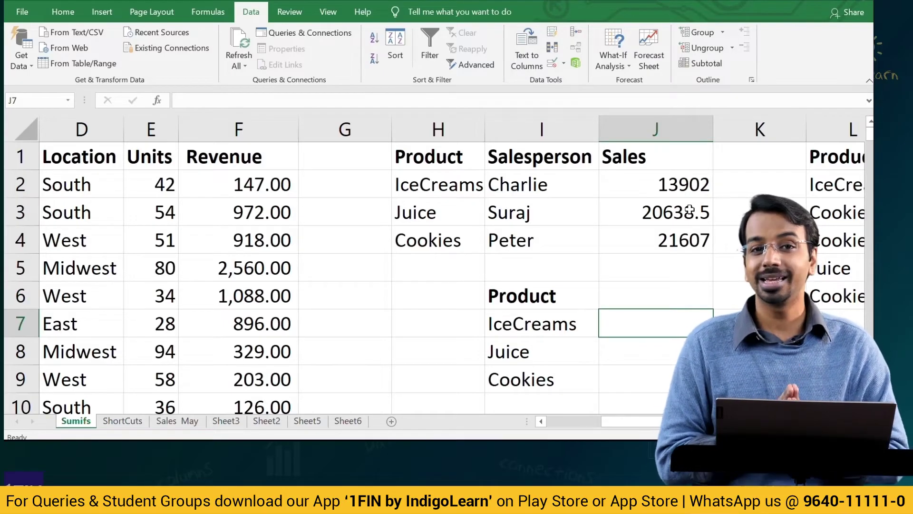
text(=)
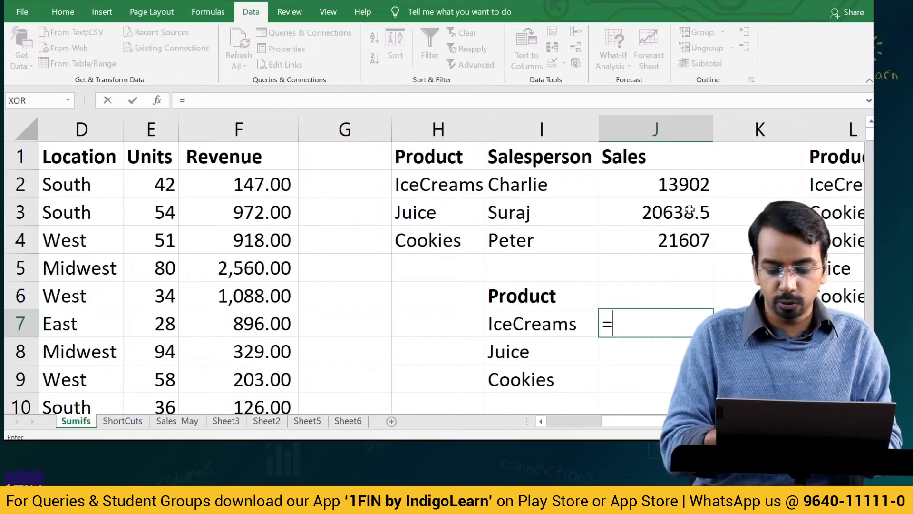
text(sumif)
key(Tab)
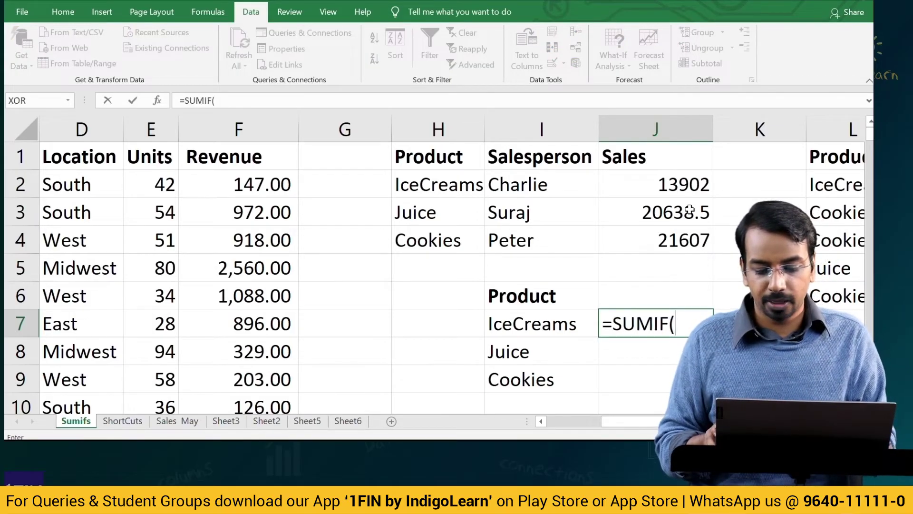
scroll(203, 231, left, 3)
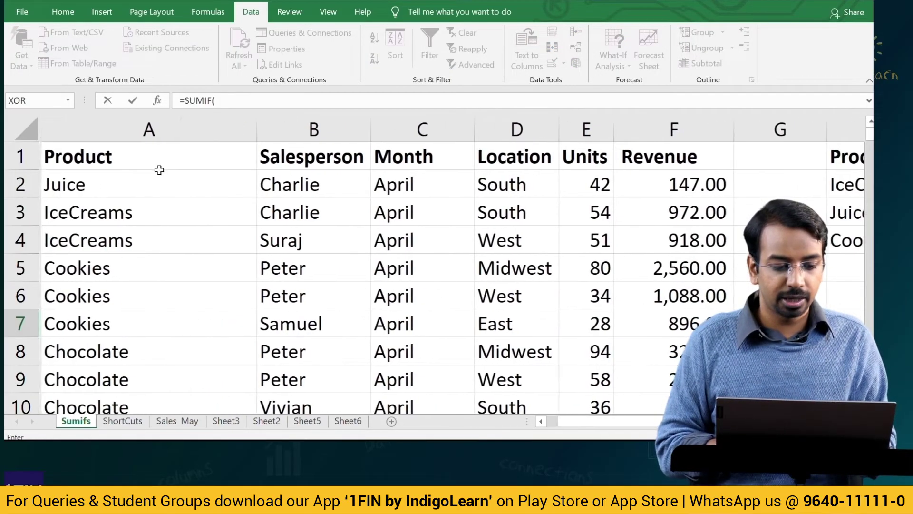
click(158, 163)
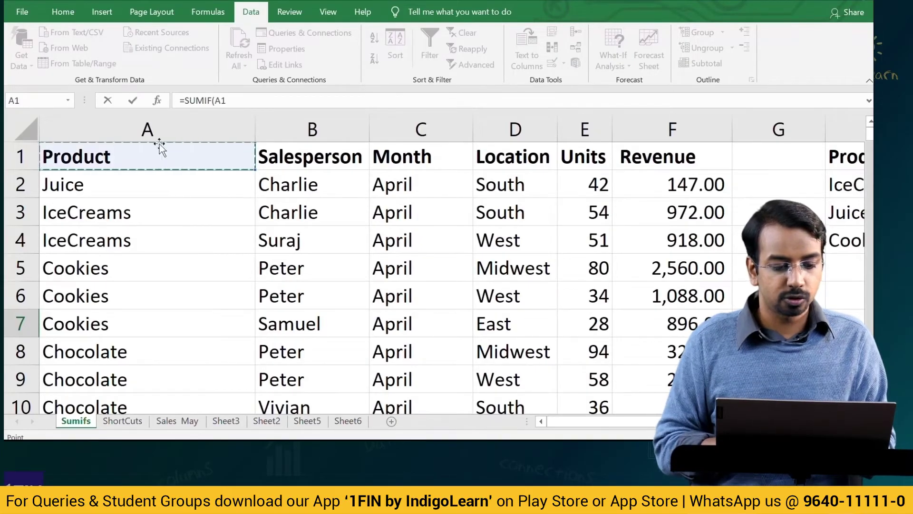
click(152, 120)
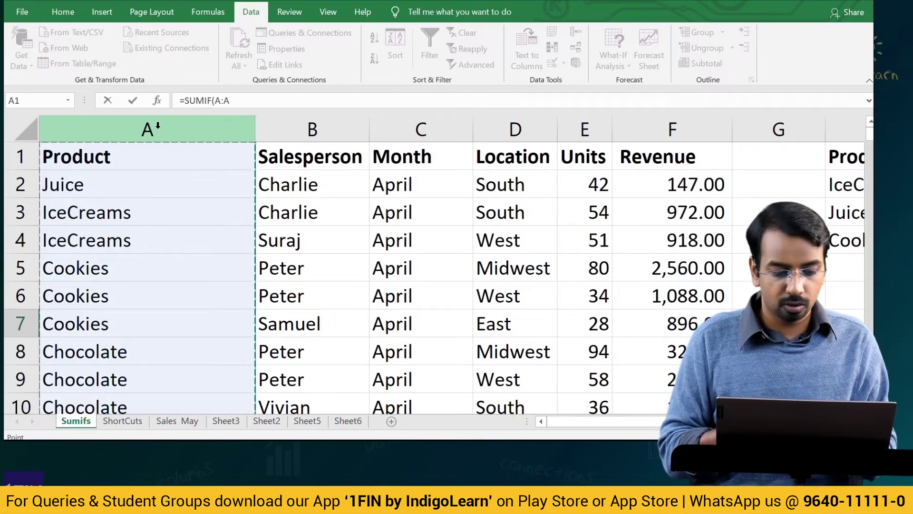
Complete the J7 formula with I7 as the criterion and the entire Revenue column F:F as the sum range.
text(,)
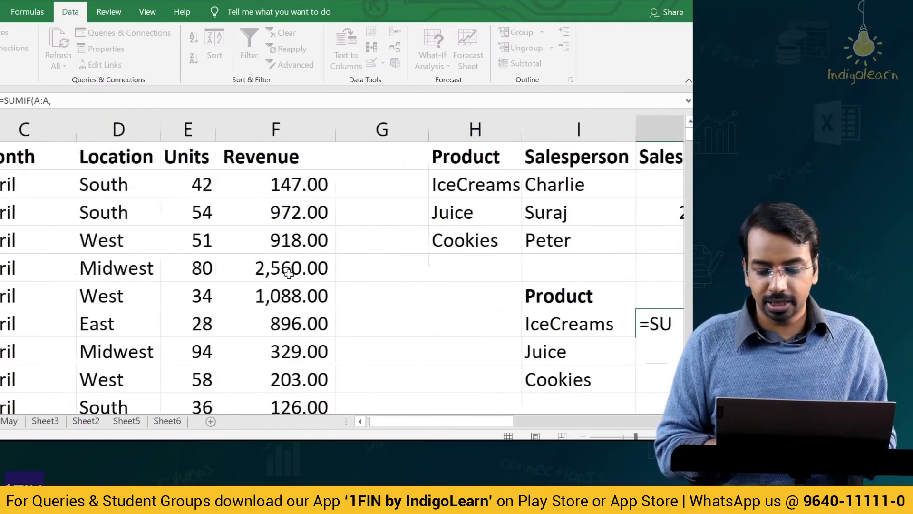
click(578, 321)
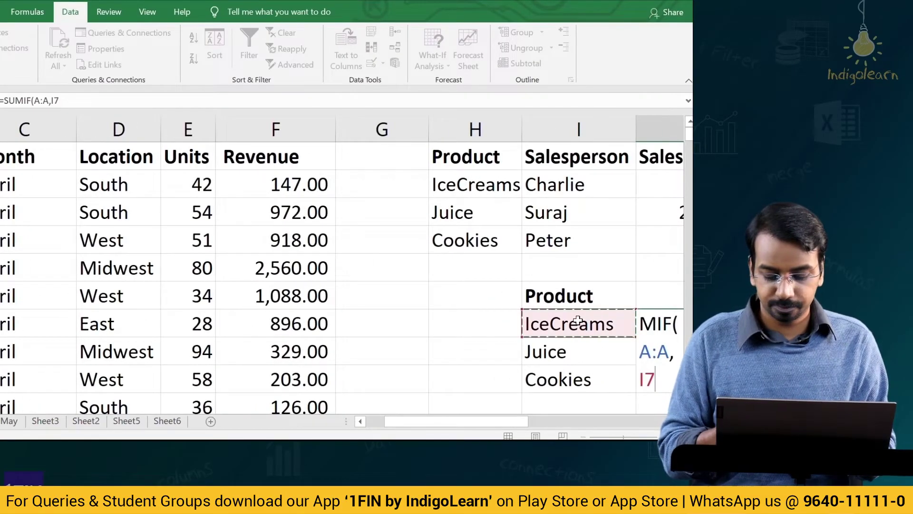
text(,)
scroll(381, 285, left, 3)
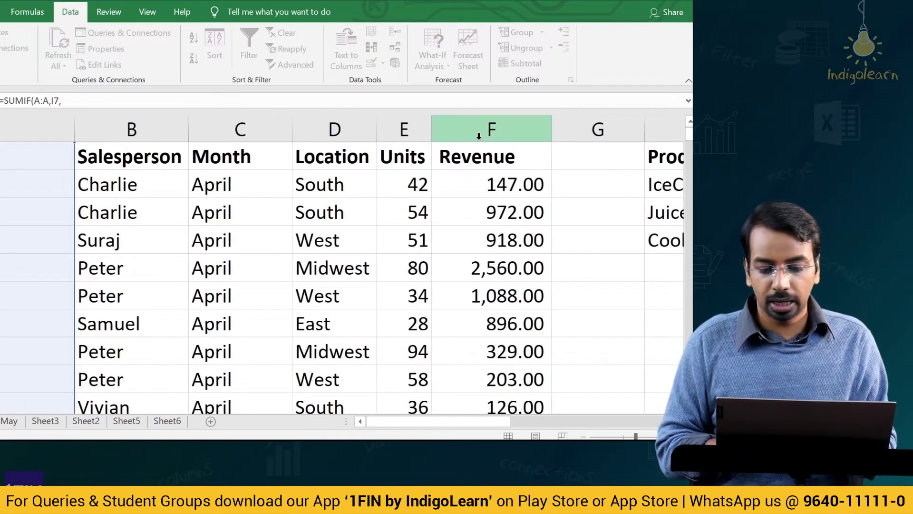
click(479, 135)
key(Return)
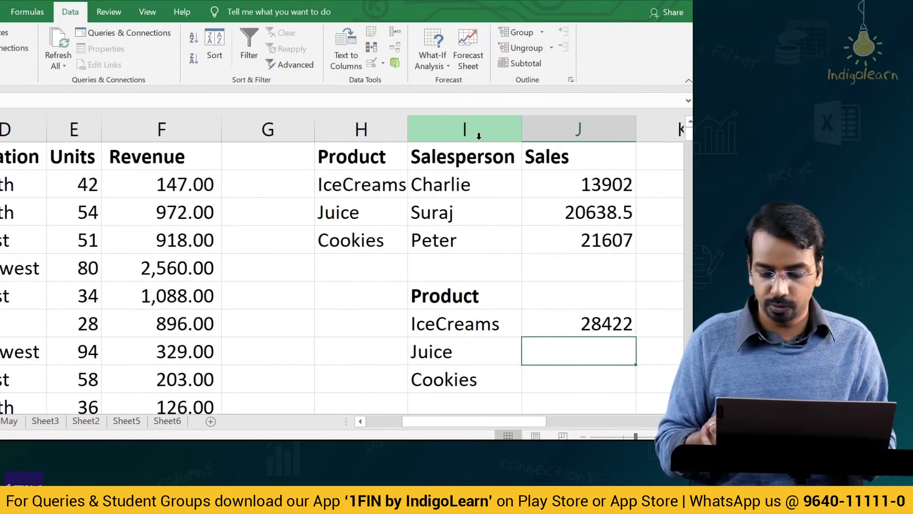
Copy the IceCreams SUMIF formula from J7 into J8 and J9 for Juice and Cookies.
key(Up)
key(ctrl+c)
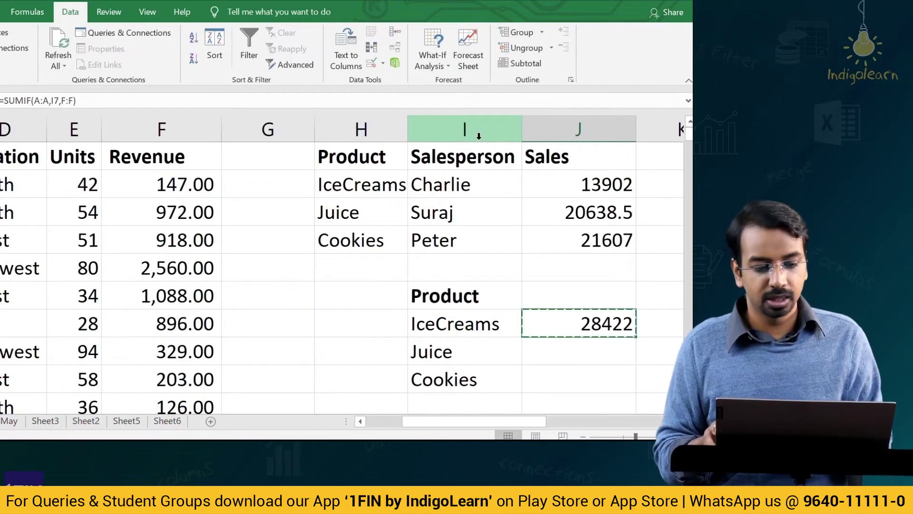
key(Down)
key(Return)
key(ctrl+c)
key(Down)
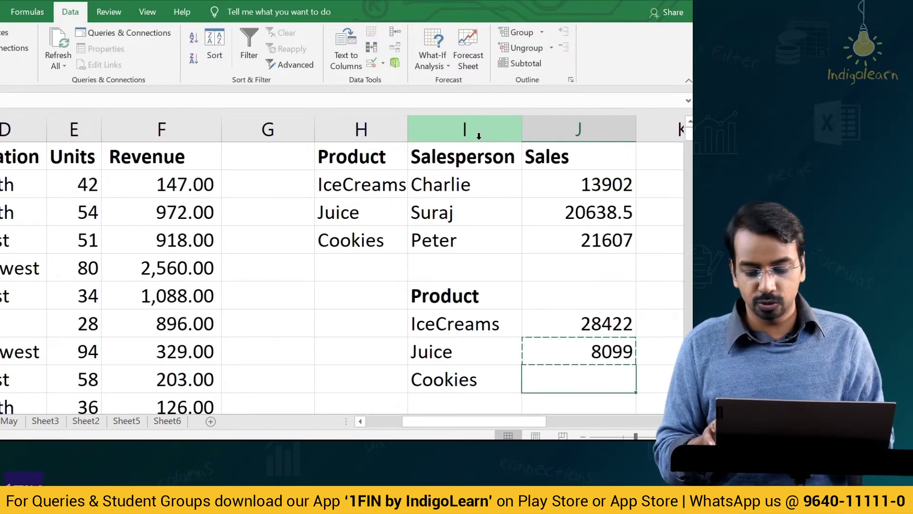
key(Return)
Add the header Revenue in J11 beside the lower table's Product and Salesperson columns.
scroll(435, 323, down, 2)
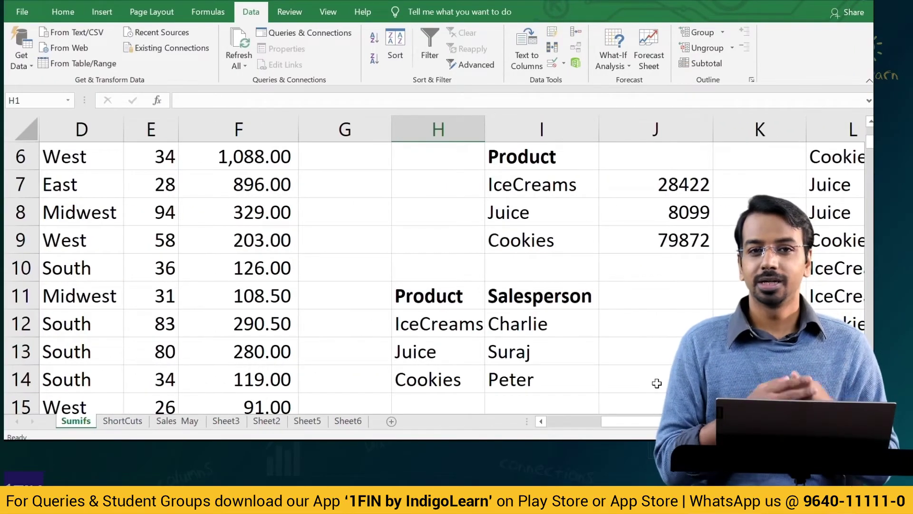
click(524, 326)
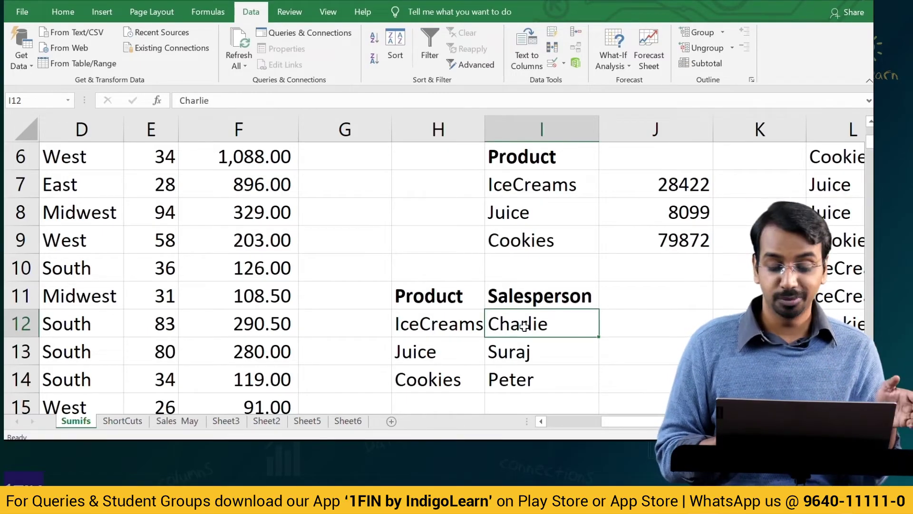
click(524, 351)
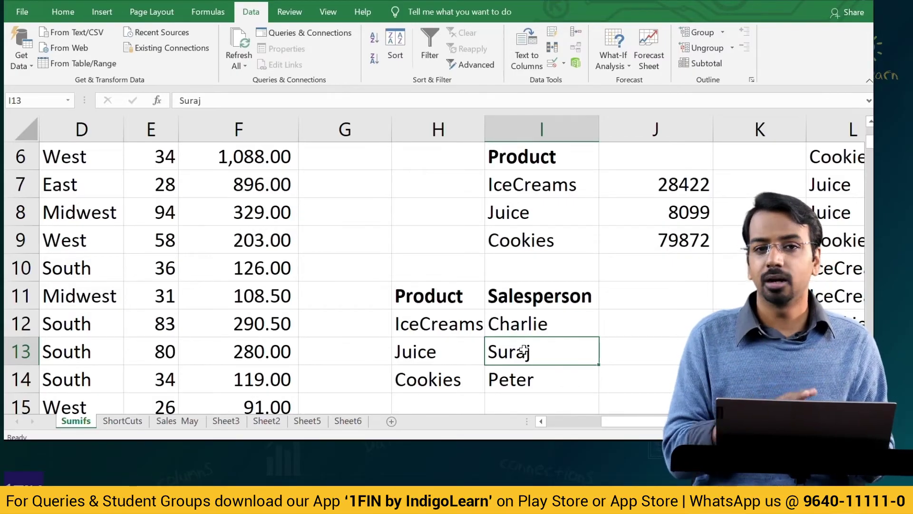
key(Left)
key(Up)
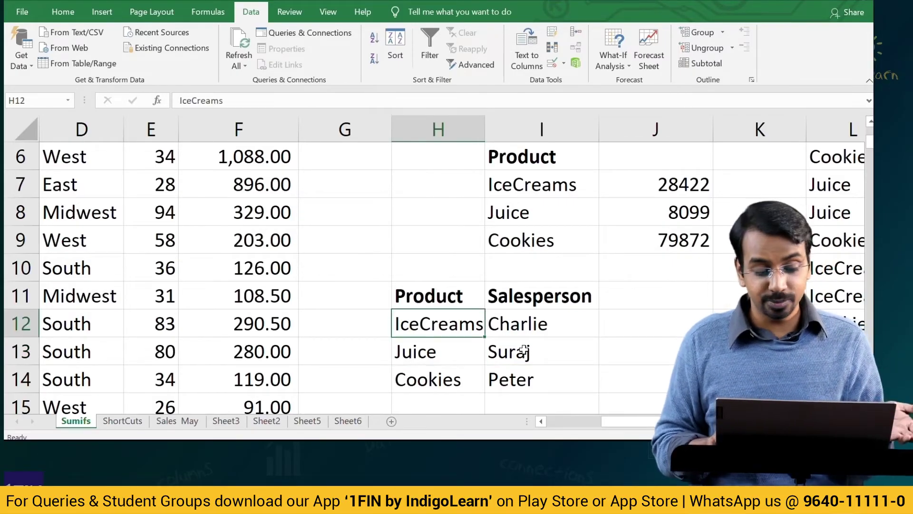
key(Right)
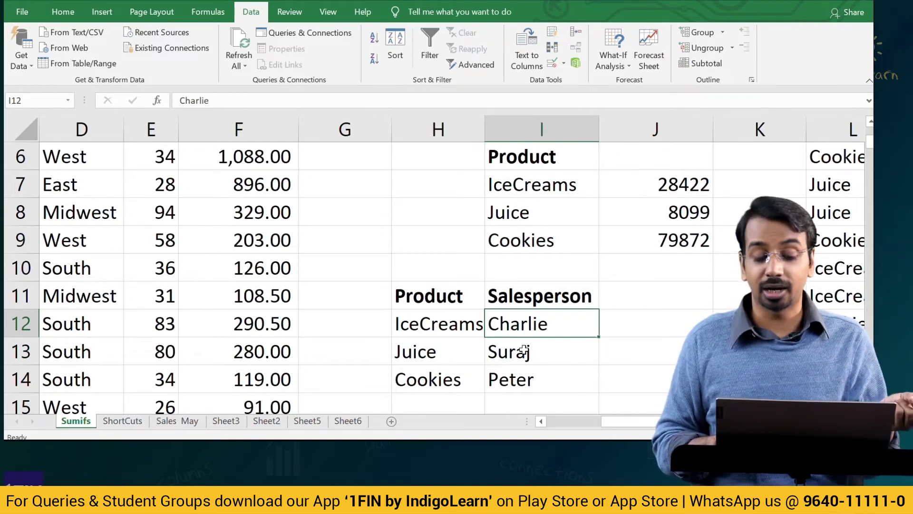
key(Right)
key(Up)
text(Su)
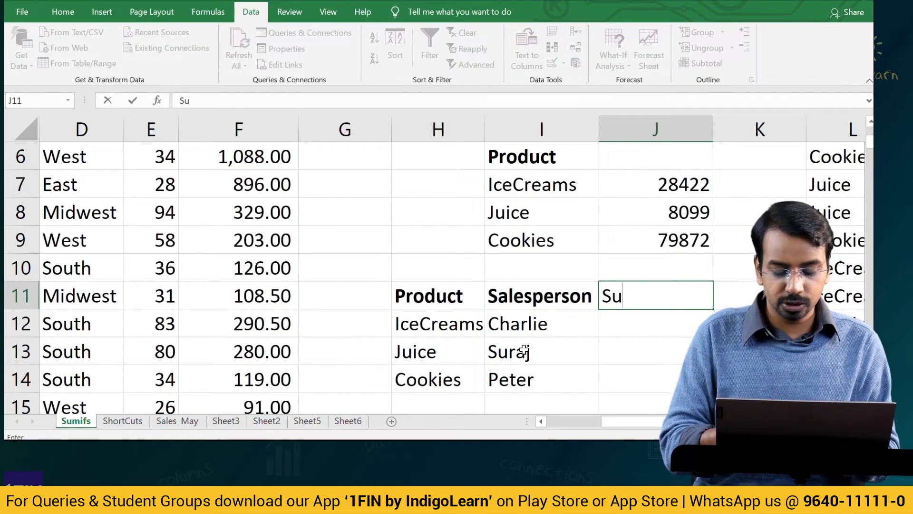
key(BackSpace)
key(BackSpace)
text(Revenue)
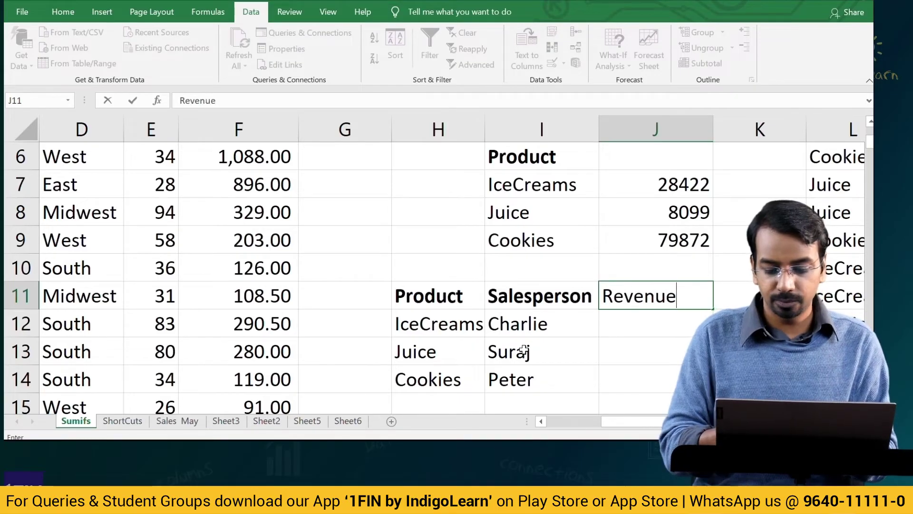
key(Return)
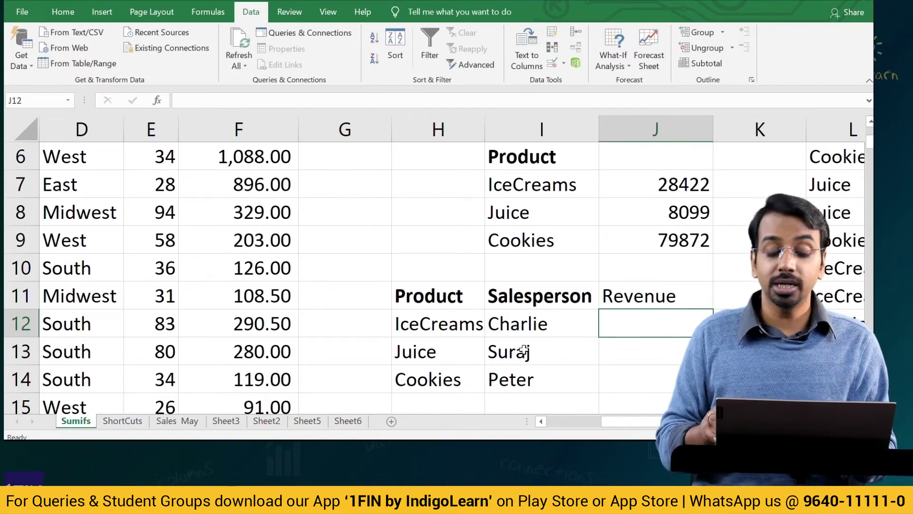
Label the product and salesperson table by entering [Sumifs] in H10.
key(Up)
key(Up)
key(Left)
key(Left)
text([)
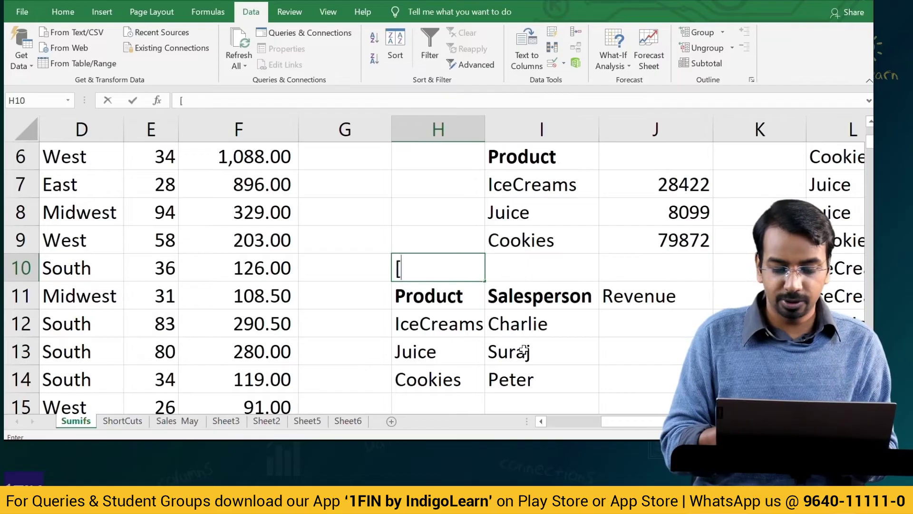
text(Sumifs])
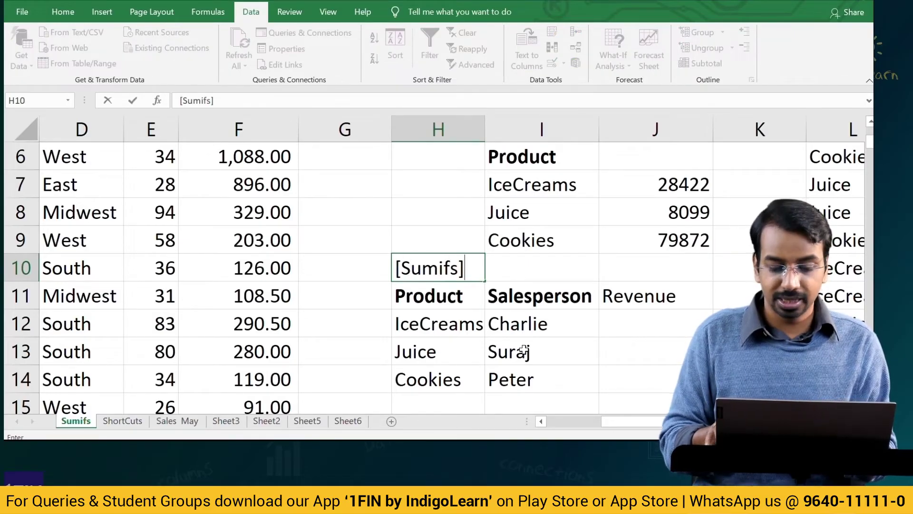
key(Return)
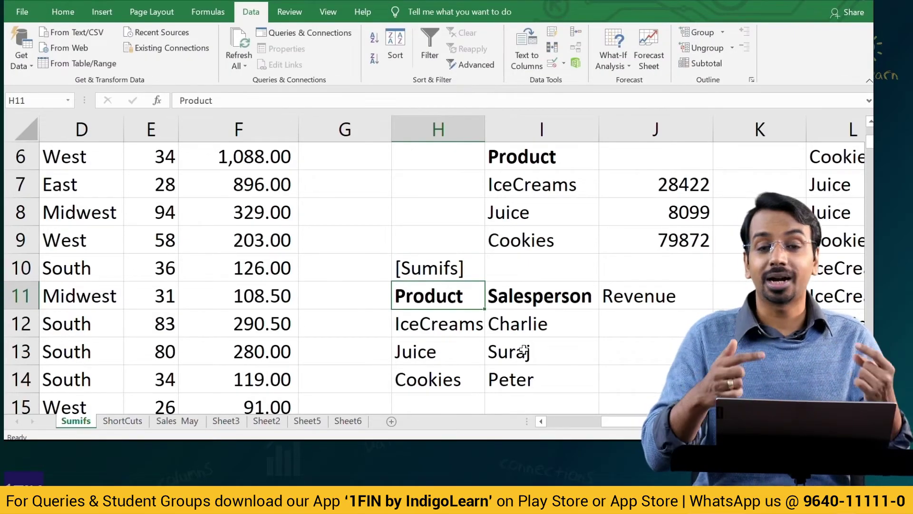
key(Right)
key(Right)
key(Down)
text(=)
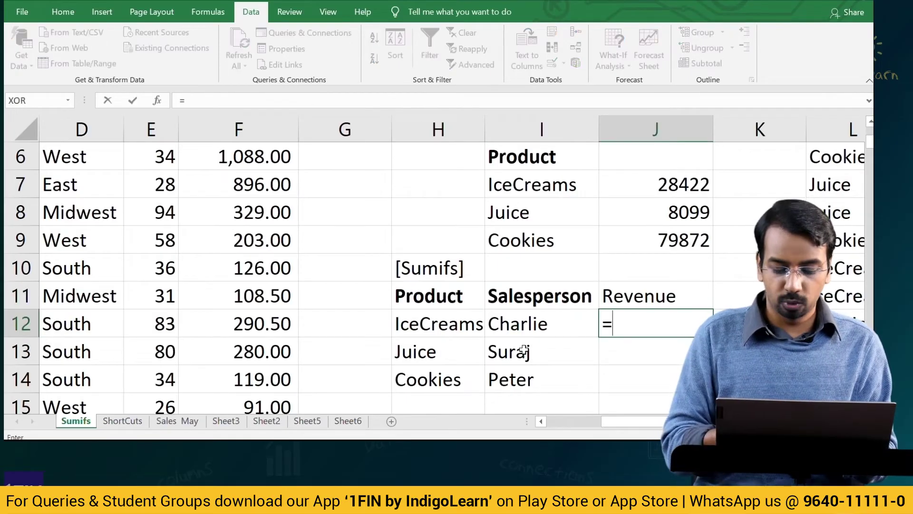
text(sumifs)
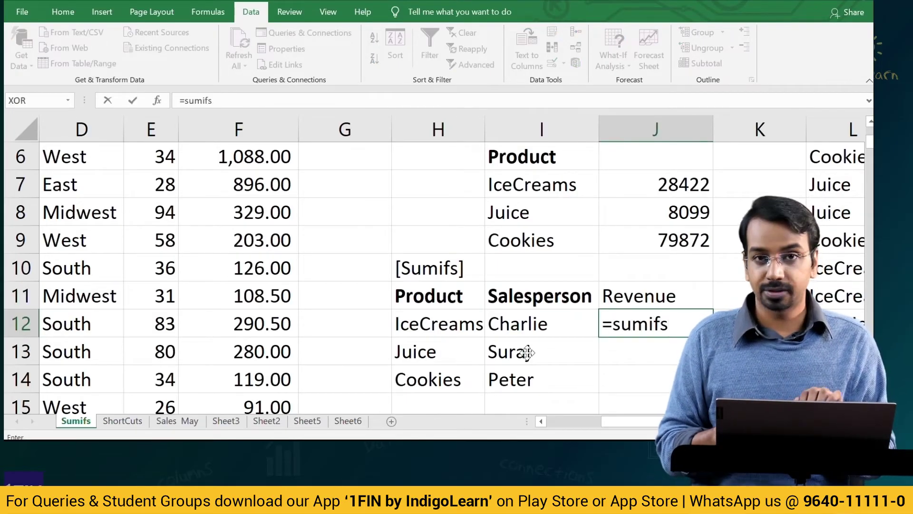
key(Tab)
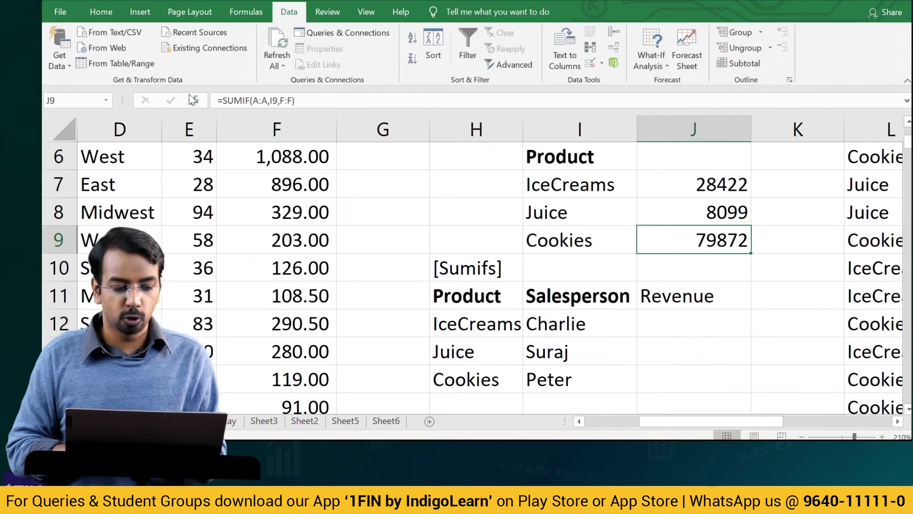
key(F2)
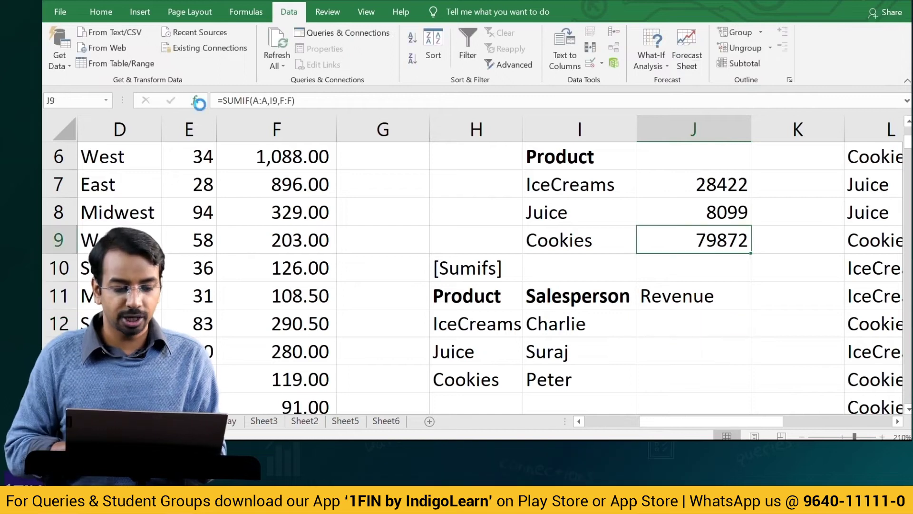
Start a SUMIFS formula in J12 with the locked Revenue range $F$1:$F$174 as the sum range.
scroll(481, 317, left, 3)
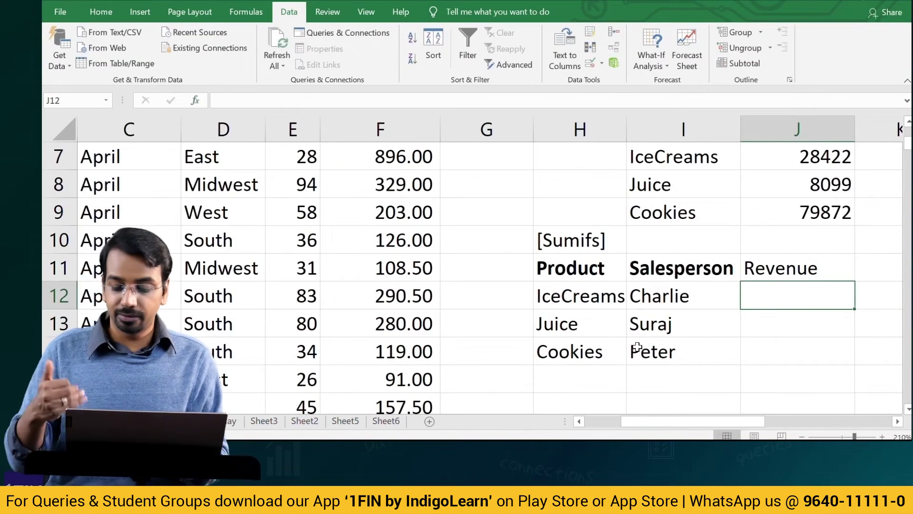
text(=sumifs)
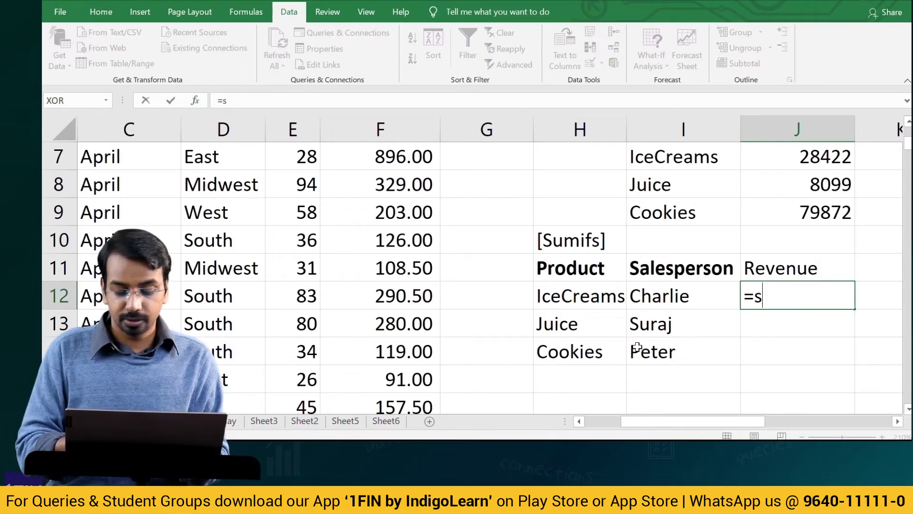
key(Tab)
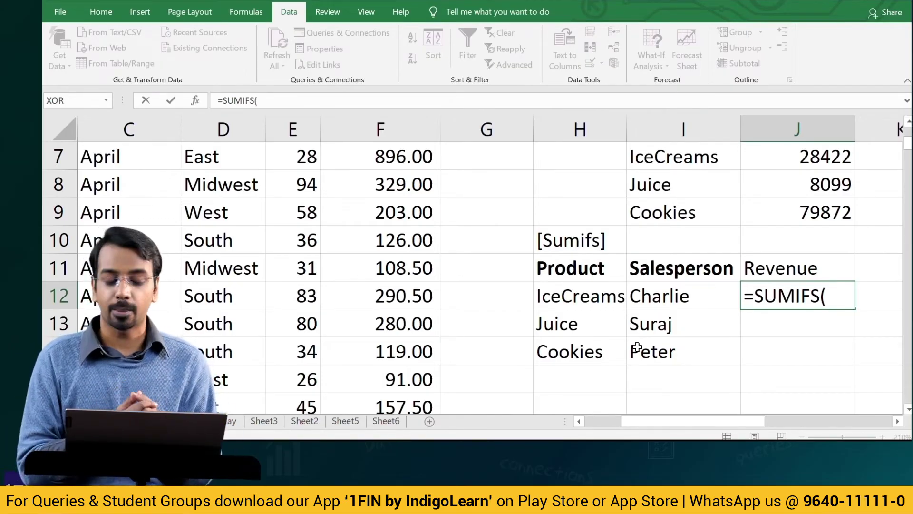
click(402, 188)
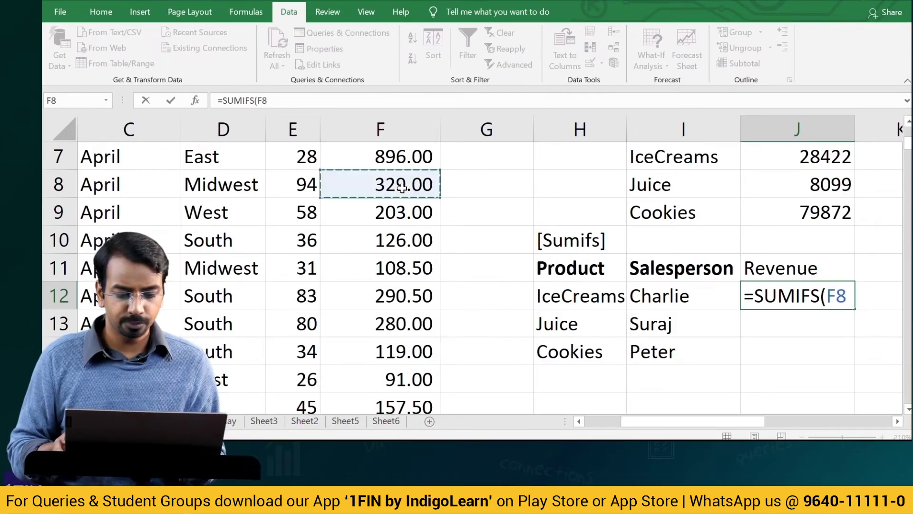
key(ctrl+Up)
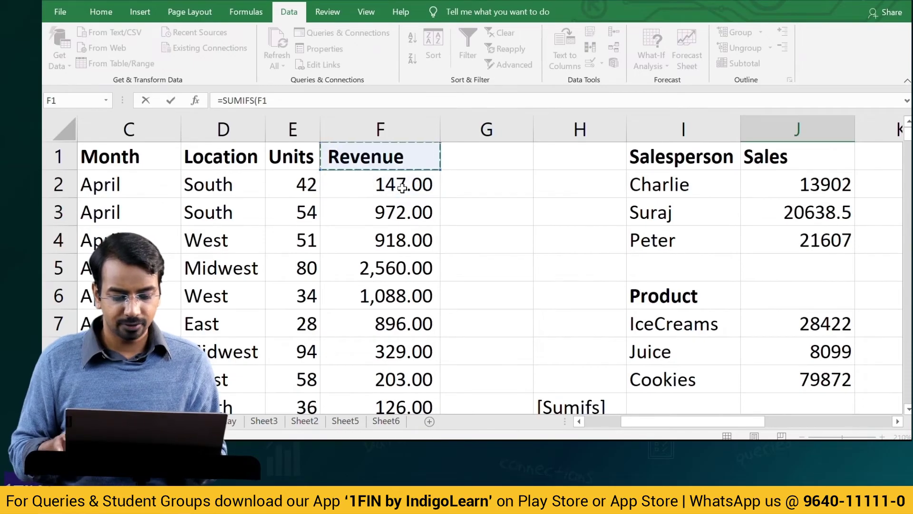
key(ctrl+shift+Down)
key(F4)
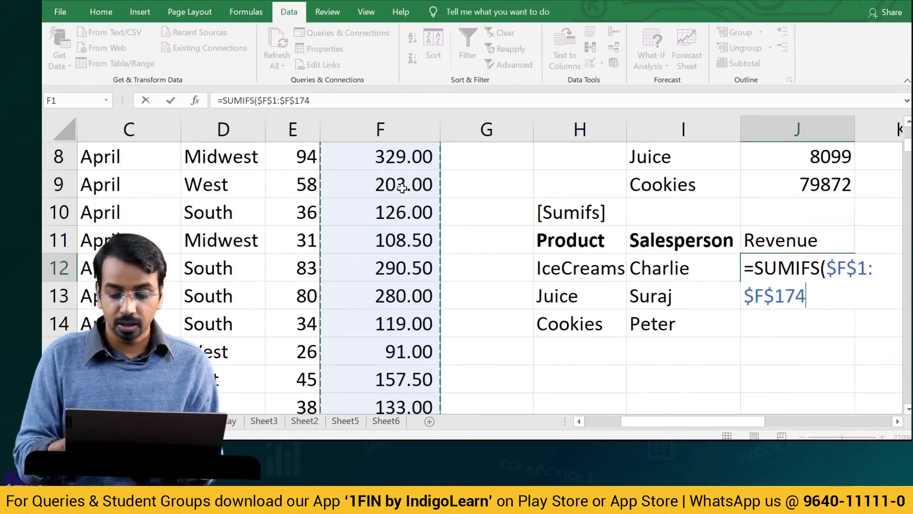
text(,)
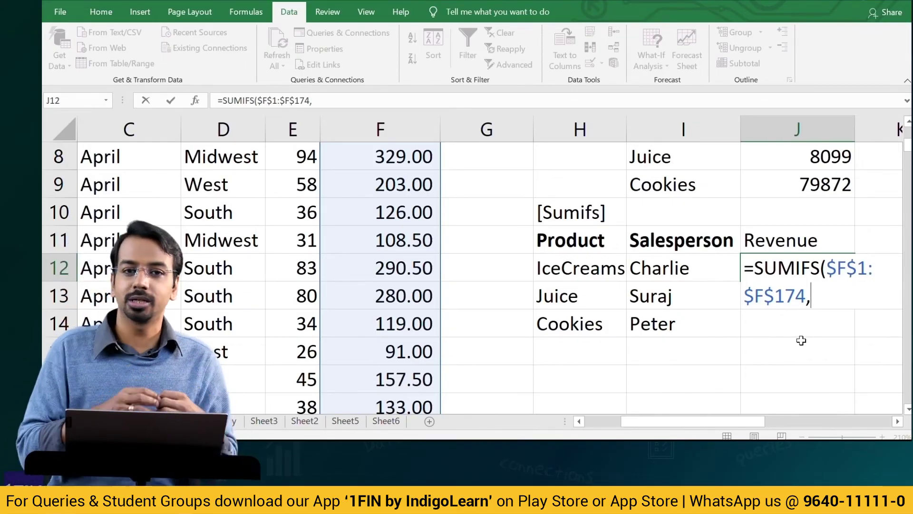
Add the locked Product range $A$1:$A$174 with H12 as its criterion to the J12 formula.
scroll(346, 258, left, 2)
scroll(345, 257, up, 3)
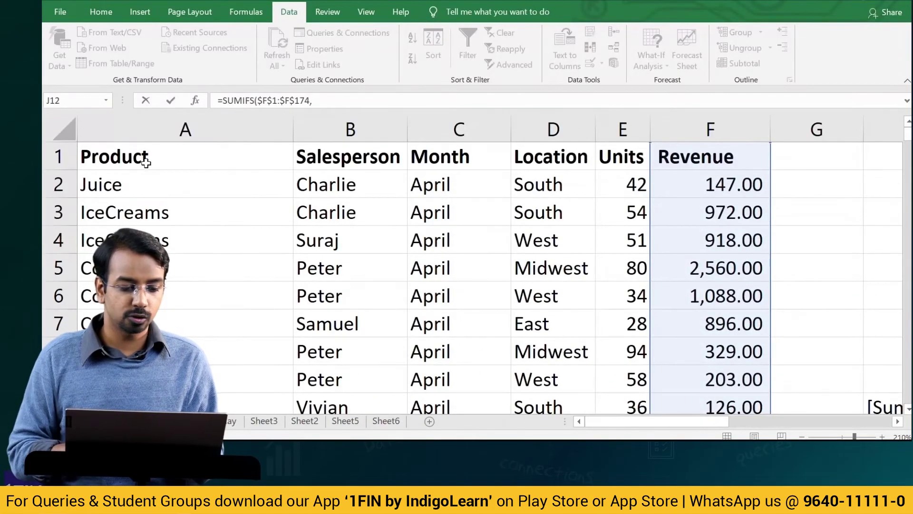
click(155, 151)
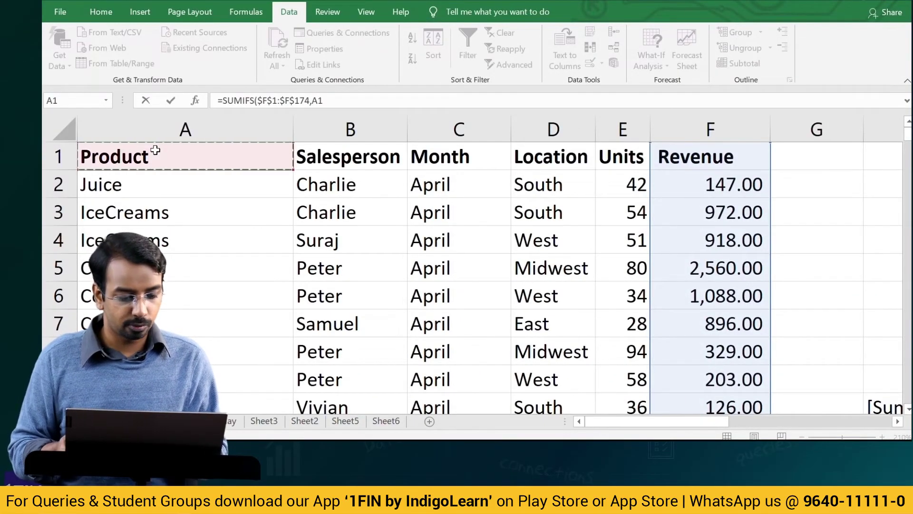
key(ctrl+shift+Down)
key(F4)
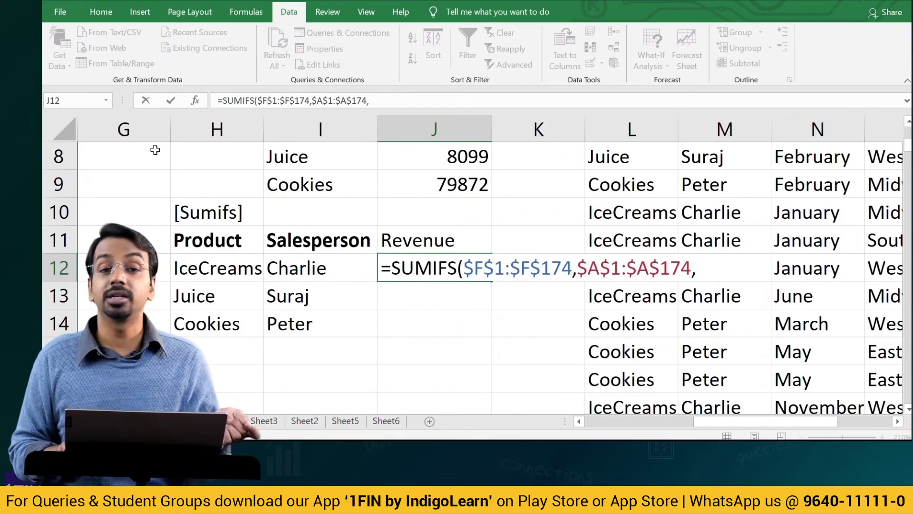
key(Left)
key(Left)
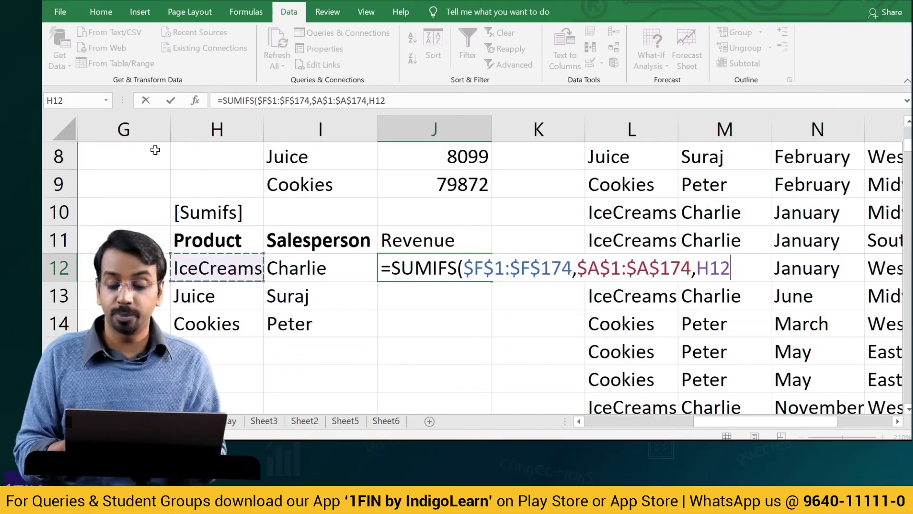
text(,)
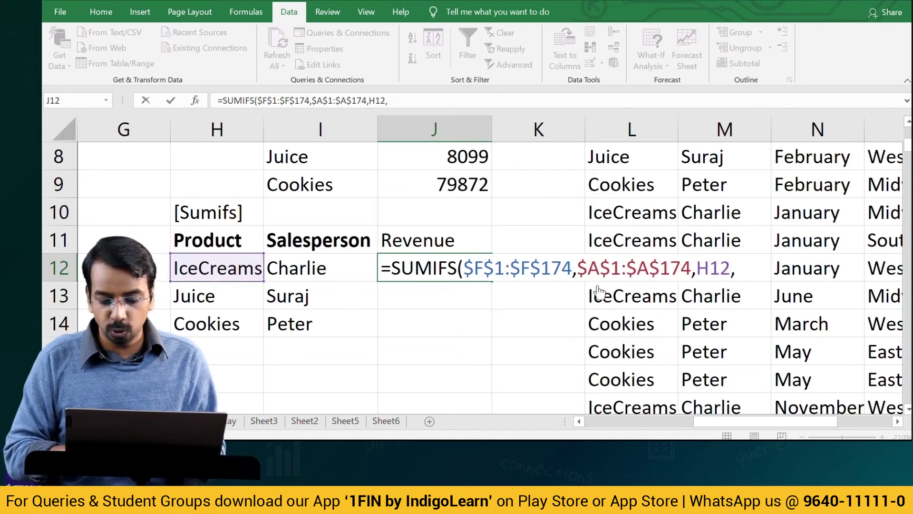
Add the locked Salesperson range $B$1:$B$174 as the second criteria range in the J12 formula.
key(Left)
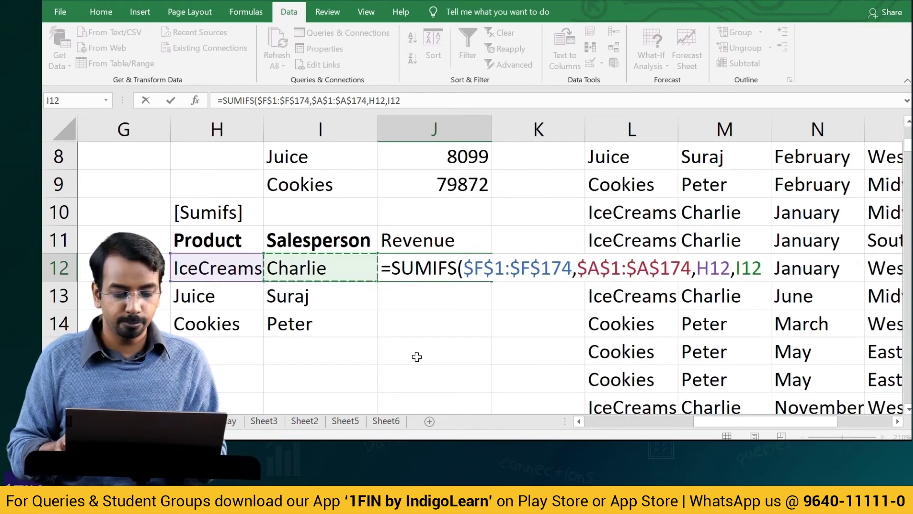
key(ctrl+Home)
key(ctrl+Right)
key(Left)
key(Left)
key(Left)
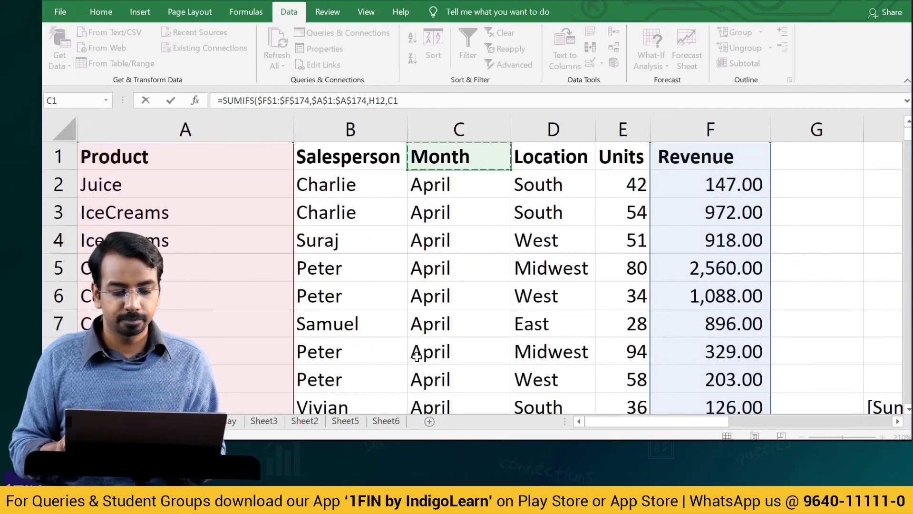
key(Left)
key(ctrl+shift+Down)
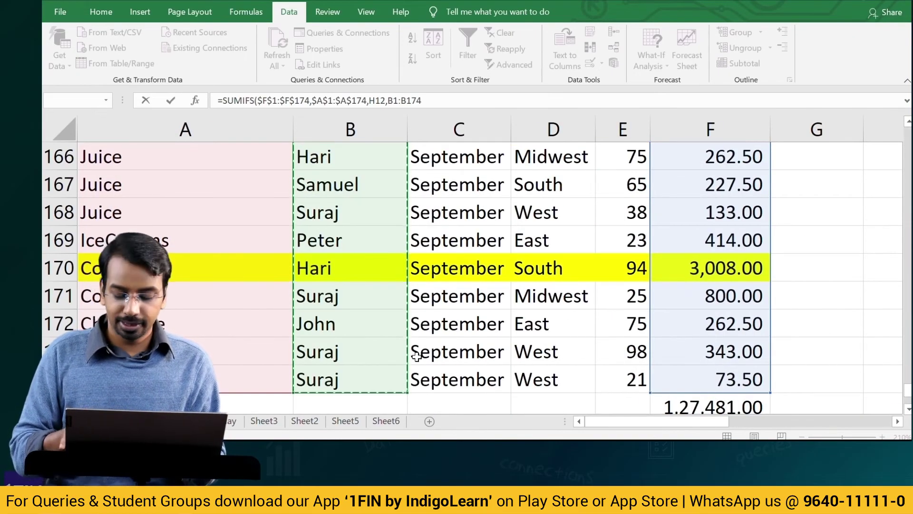
key(F4)
text(,)
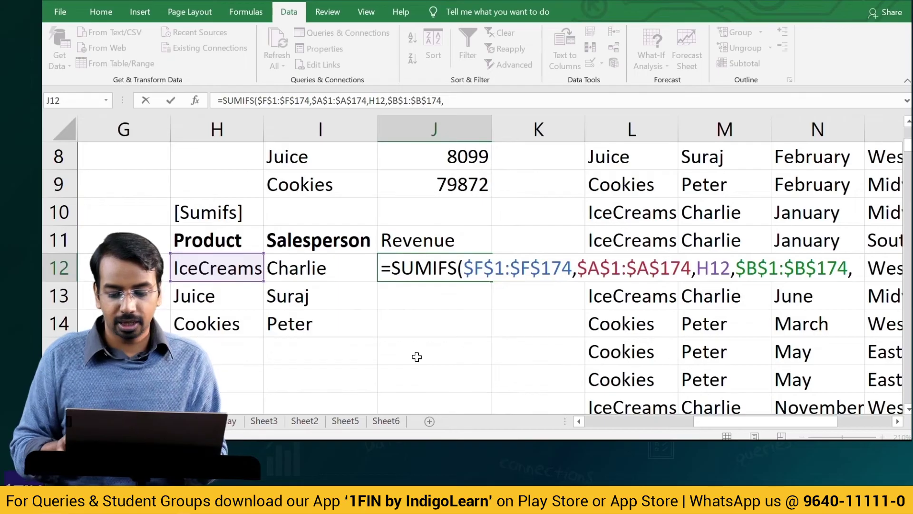
Complete the J12 SUMIFS formula with I12 as the salesperson criterion.
key(Left)
key(Left)
key(Right)
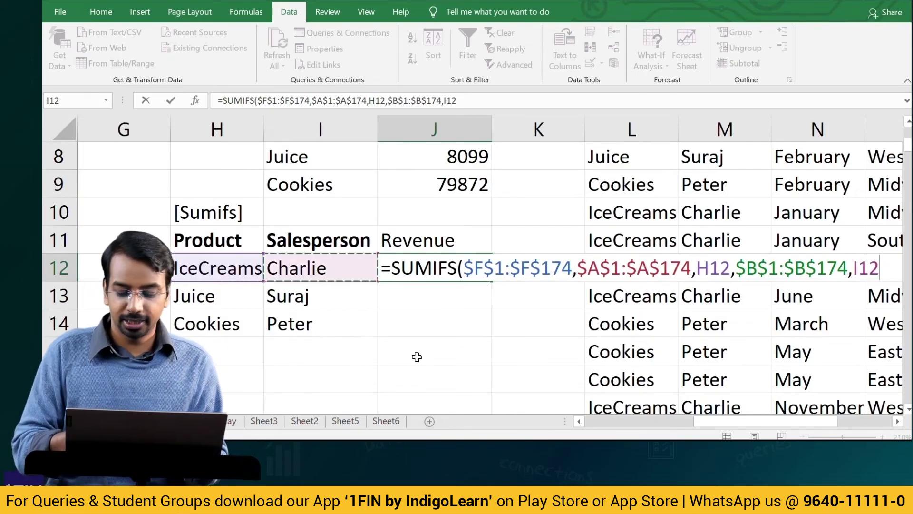
text())
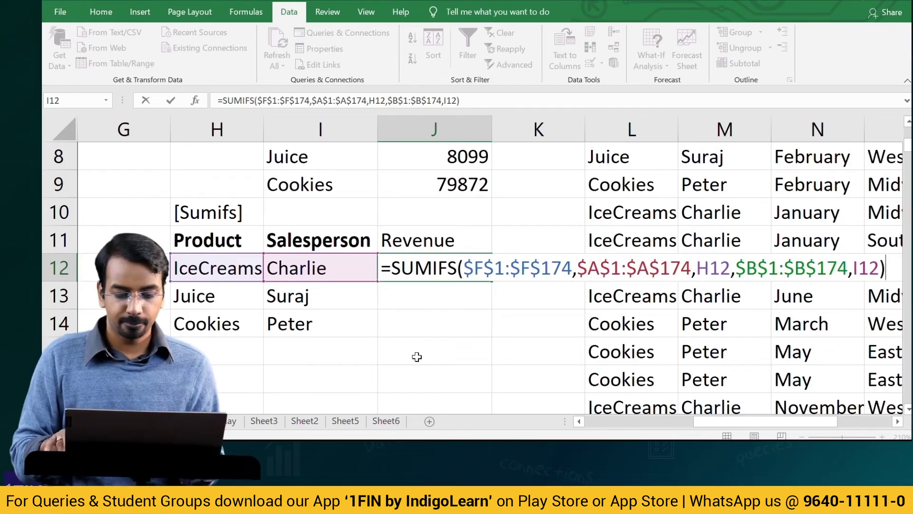
key(Return)
Copy the SUMIFS formula from J12 into J13 and J14 for the Juice and Cookies rows.
key(Up)
key(ctrl+c)
key(Down)
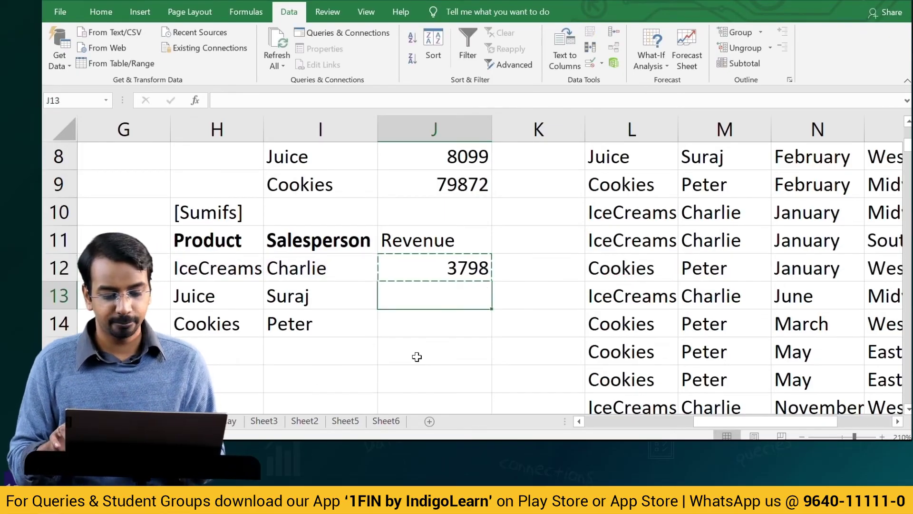
key(ctrl+v)
key(Down)
key(ctrl+v)
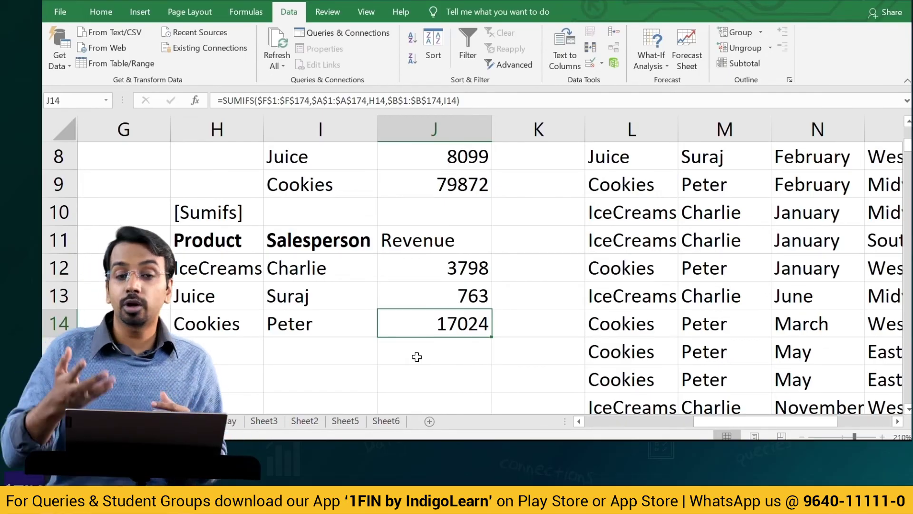
Duplicate the Product, Salesperson and Revenue table H11:J14 below itself, starting at H16.
key(Left)
key(Left)
key(Left)
key(Left)
key(Right)
key(Right)
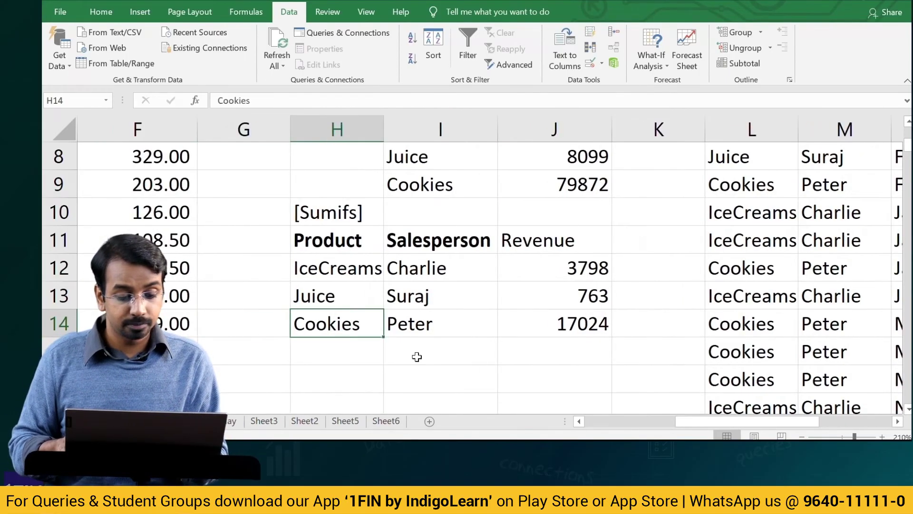
key(Up)
key(Up)
key(Up)
key(shift+Down)
key(shift+Down)
key(shift+Down)
key(shift+Right)
key(shift+Right)
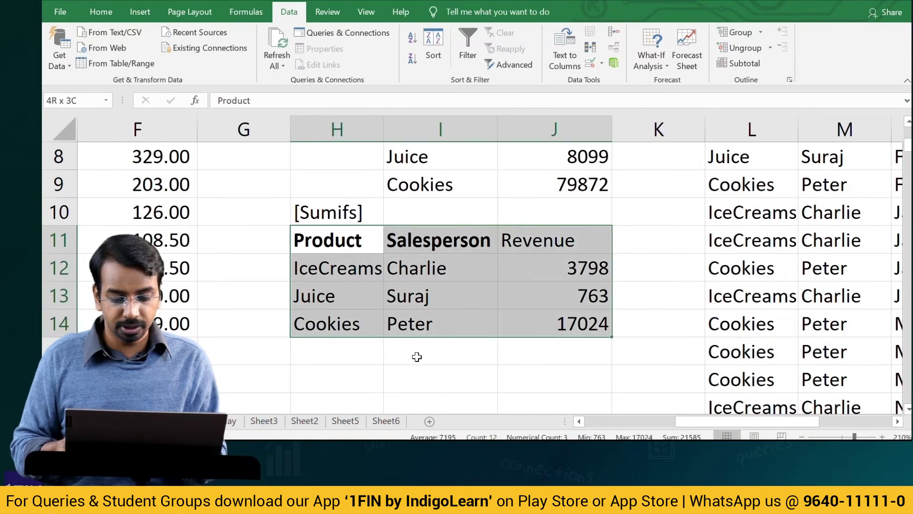
key(ctrl+c)
key(Down)
key(Down)
key(Down)
key(Down)
key(Down)
key(ctrl+v)
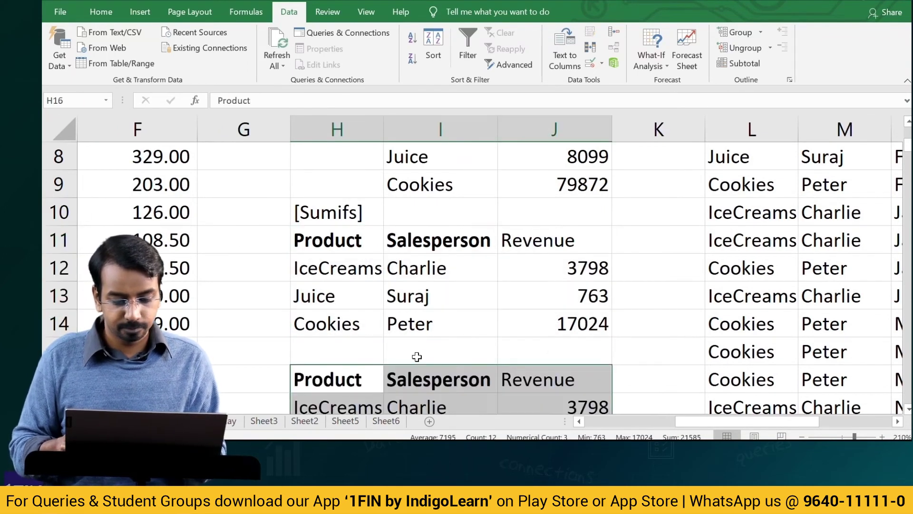
Add the bold header Month in G16 beside the duplicated table's Product column.
scroll(417, 357, up, 1)
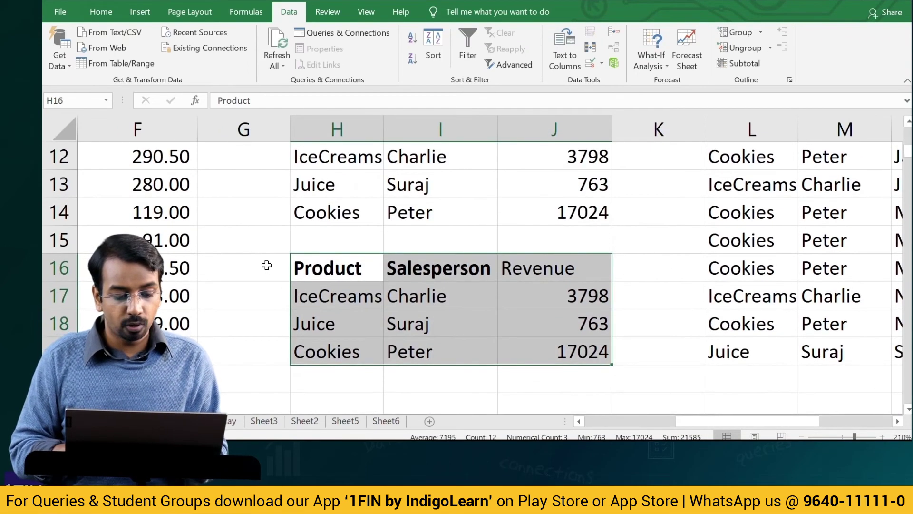
click(267, 265)
text(MOnh)
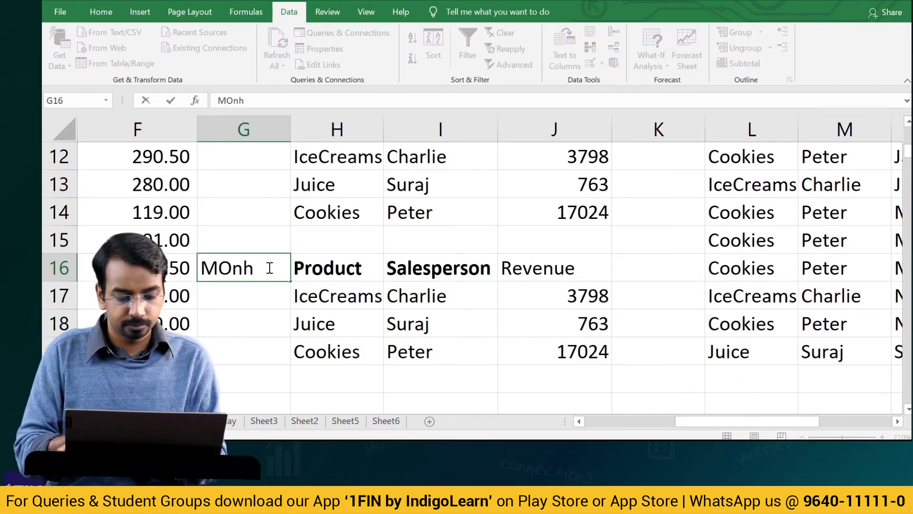
key(BackSpace)
text(th)
key(Return)
click(267, 265)
key(ctrl+b)
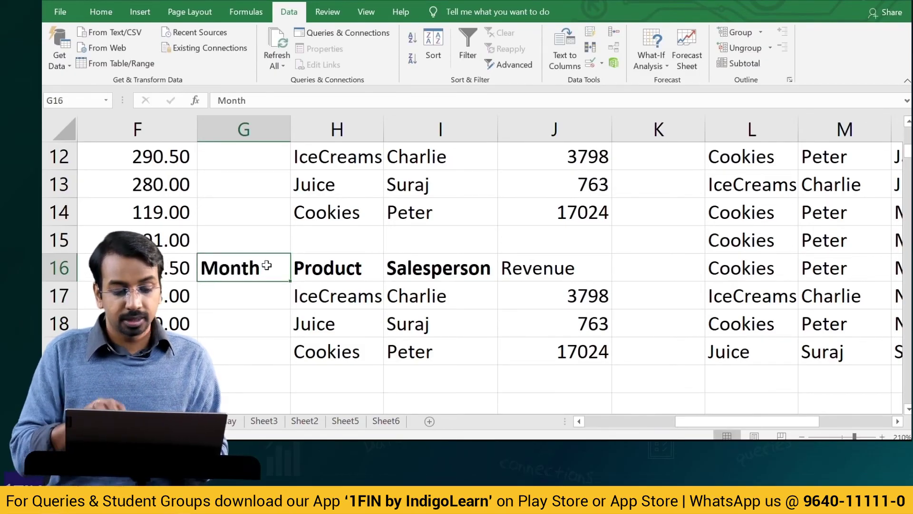
Enter April as the month for all three rows, G17 to G19.
key(Return)
text(April)
key(Return)
text(A)
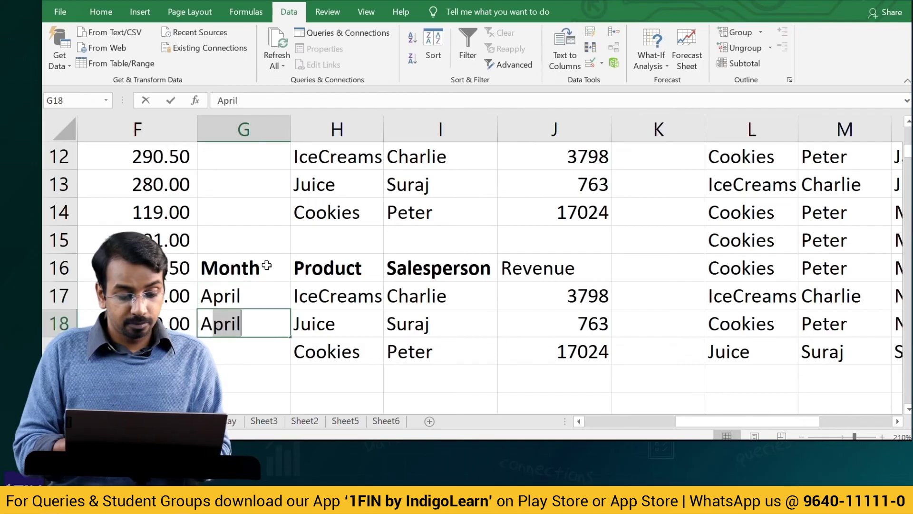
text(pril)
key(Return)
text(A)
key(Return)
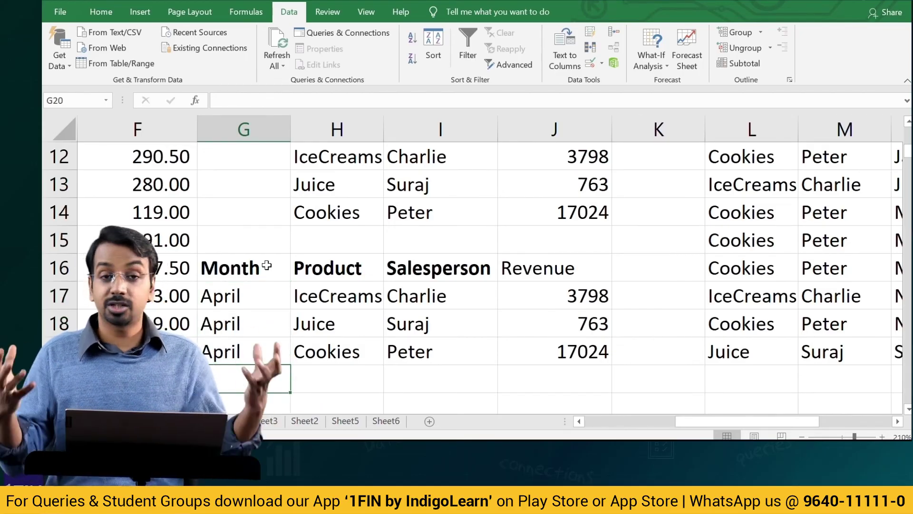
Extend the SUMIFS formula in J17 with the locked Month range $C$1:$C$174 as the third criteria range.
key(Right)
key(Up)
key(Right)
key(Right)
key(Up)
key(Up)
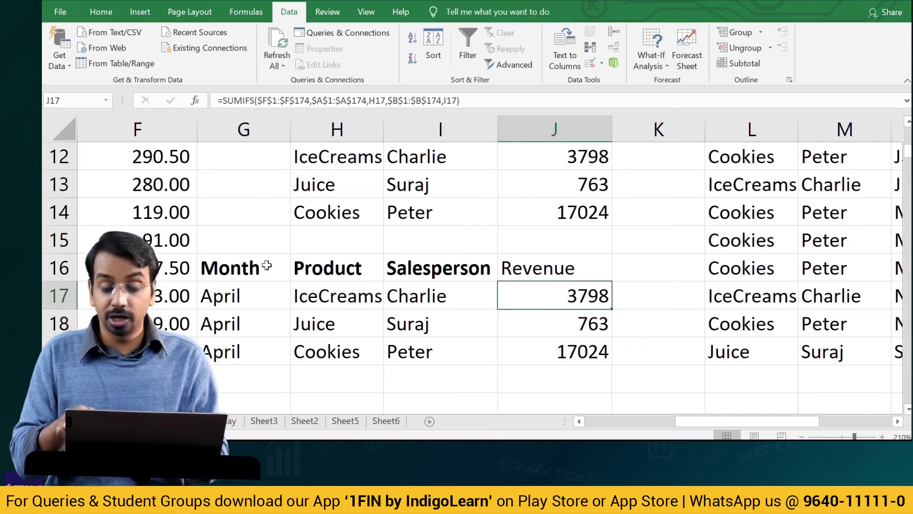
key(F2)
key(Left)
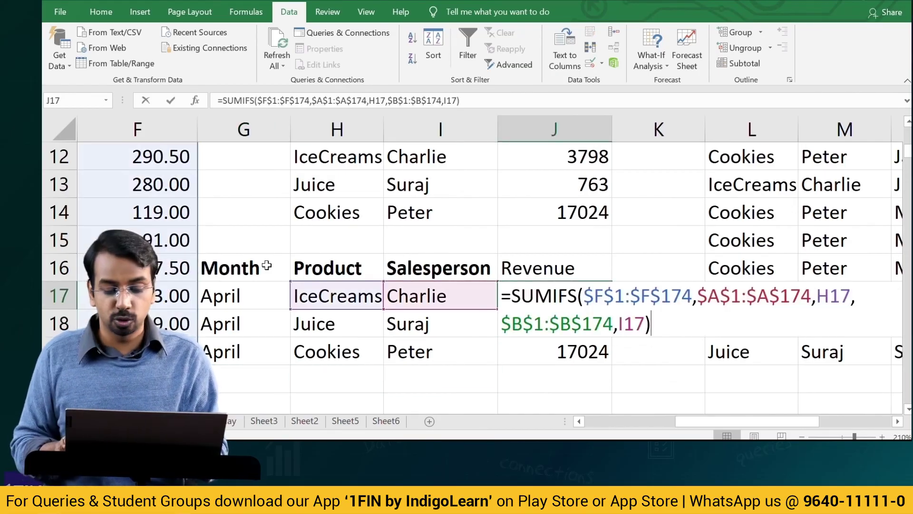
text(,)
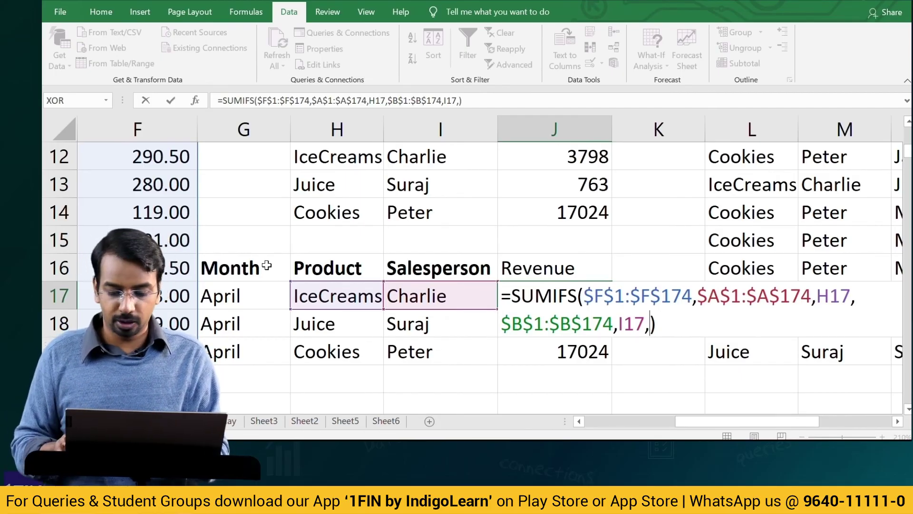
key(Left)
key(Left)
key(Left)
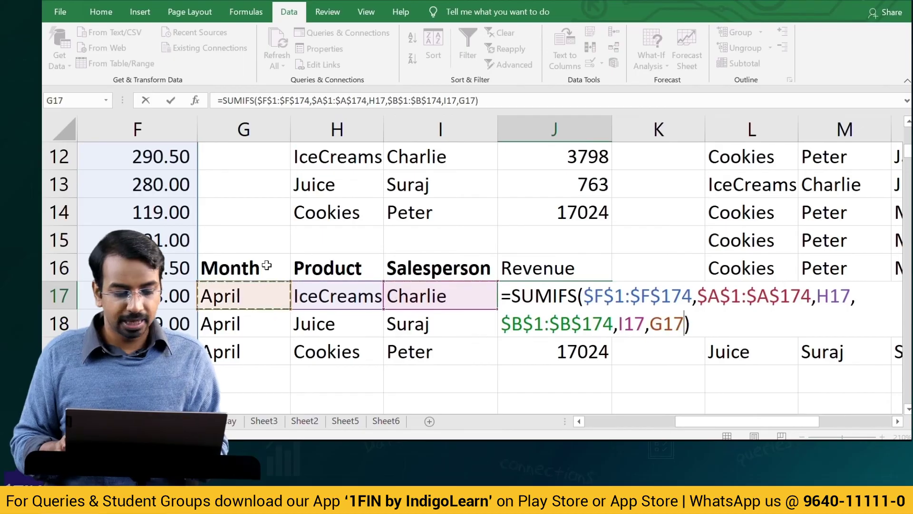
key(ctrl+Left)
key(Right)
key(Right)
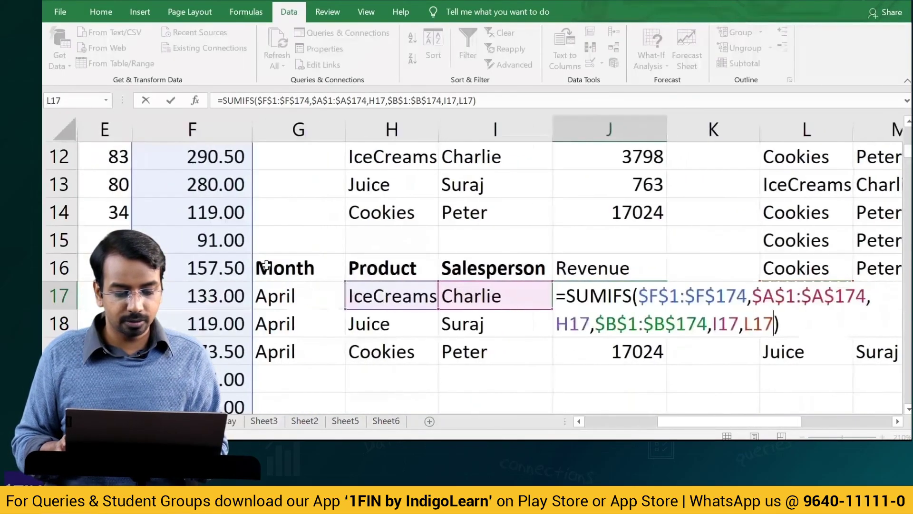
key(ctrl+Up)
key(ctrl+shift+Down)
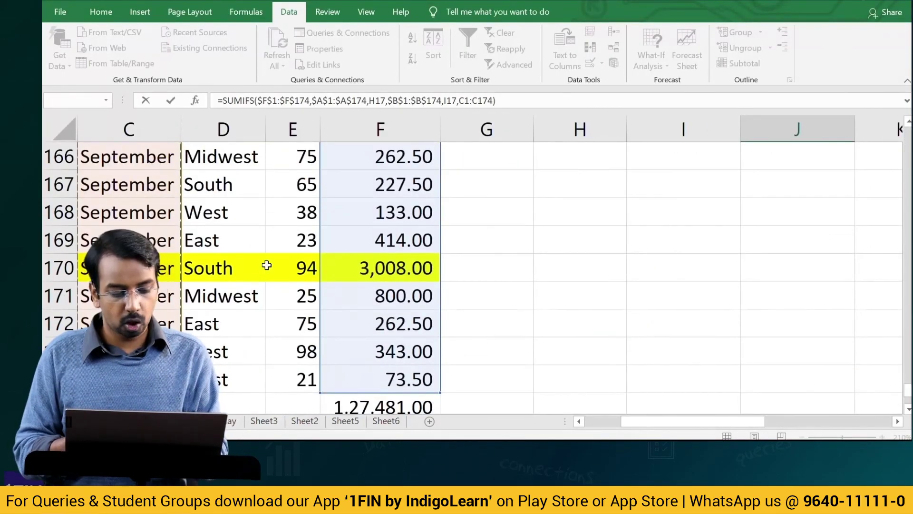
key(F4)
text(,)
Complete the SUMIFS formula in J17 with G17 as the criterion for the Month range.
key(Left)
key(Left)
key(Left)
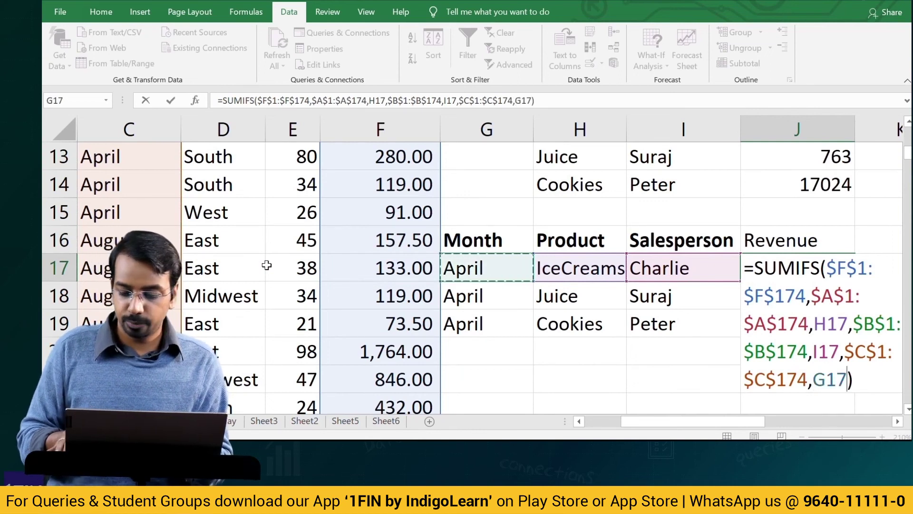
key(Return)
Copy the SUMIFS formula from J17 into J18 and J19.
key(Up)
key(ctrl+c)
key(Down)
key(ctrl+v)
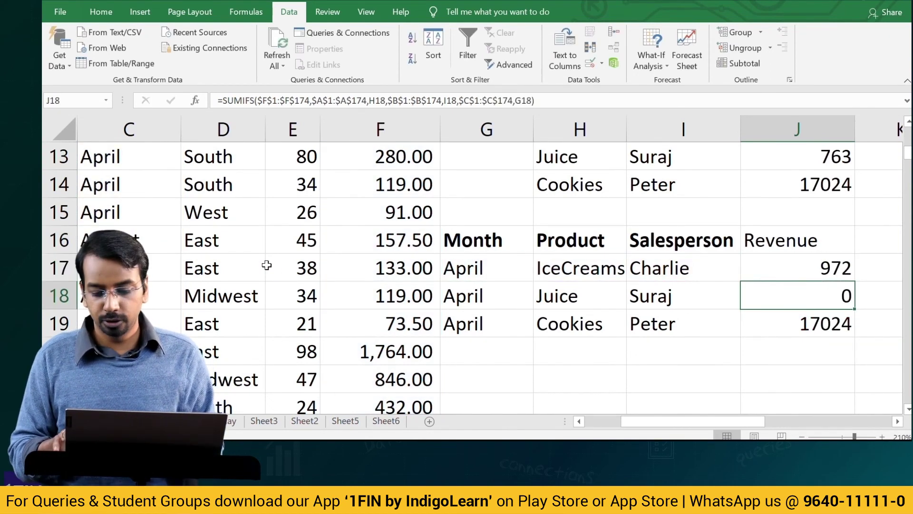
key(Down)
key(ctrl+v)
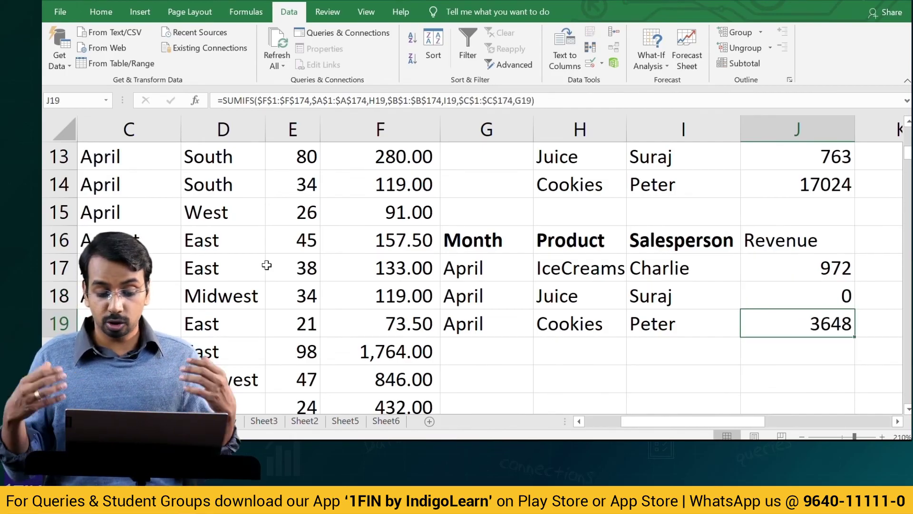
Turn on filtering for the sales data and show only Juice records for the month April.
key(Home)
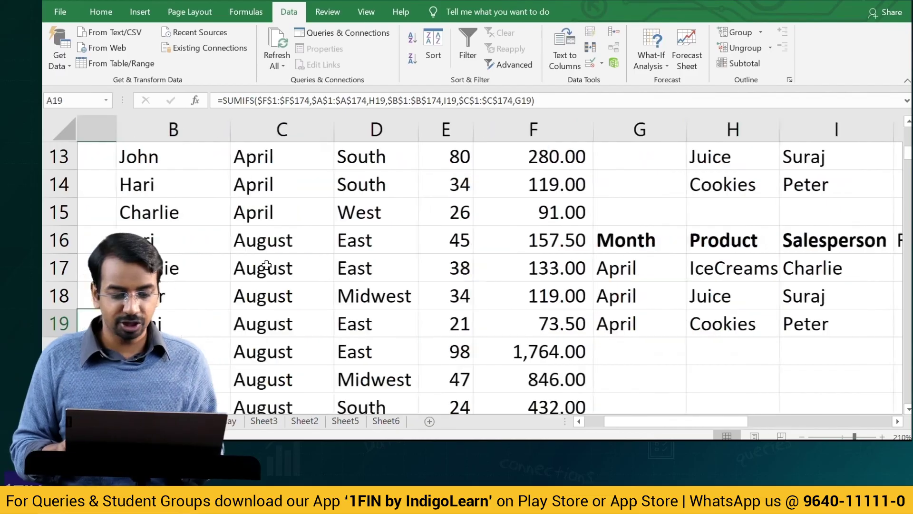
key(ctrl+Home)
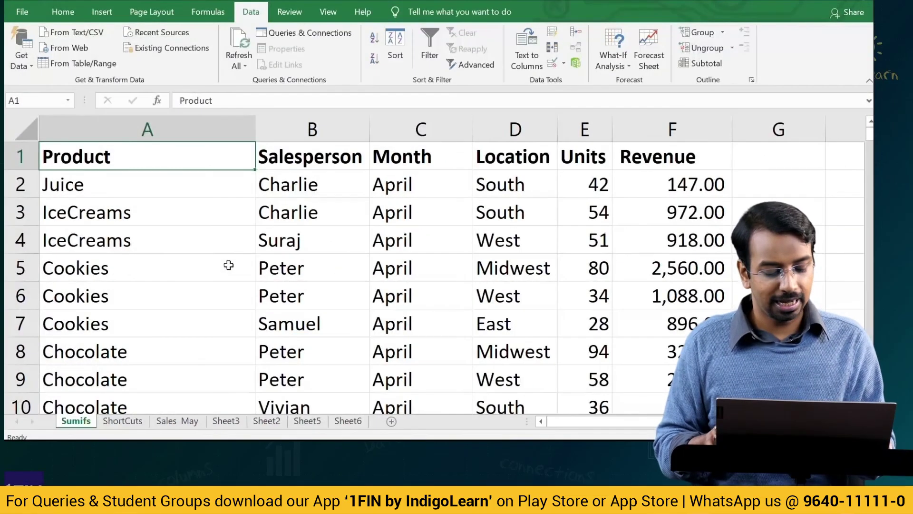
key(alt+a)
key(t)
key(Right)
key(Right)
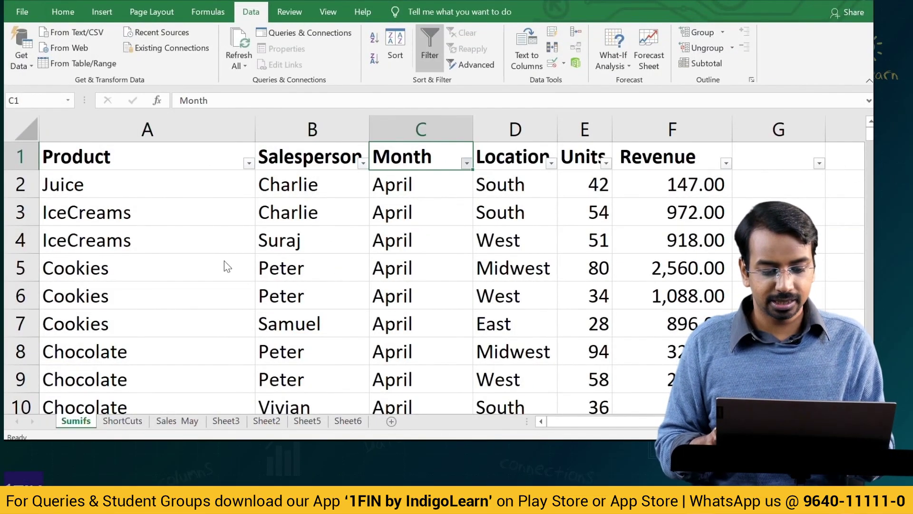
key(Left)
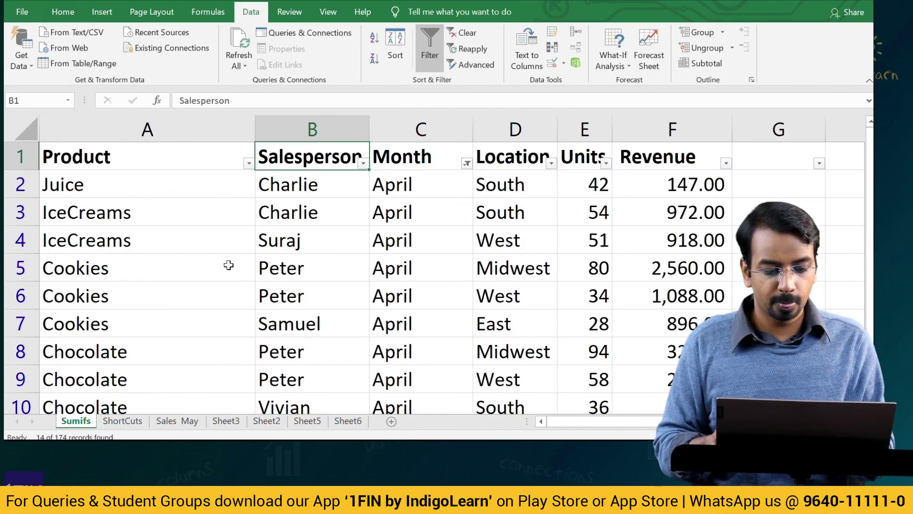
key(Left)
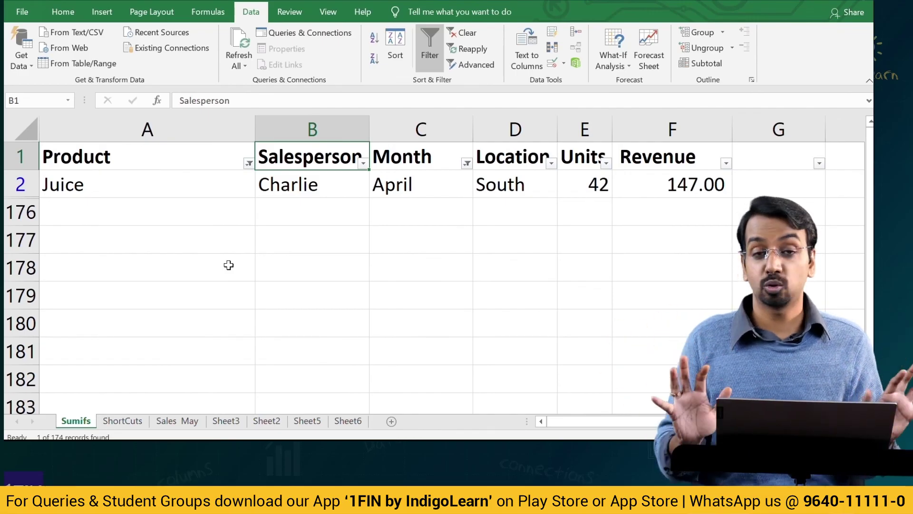
Clear the filters from the sales data and go to cell G21 below the month, product and salesperson table.
key(alt+a)
key(c)
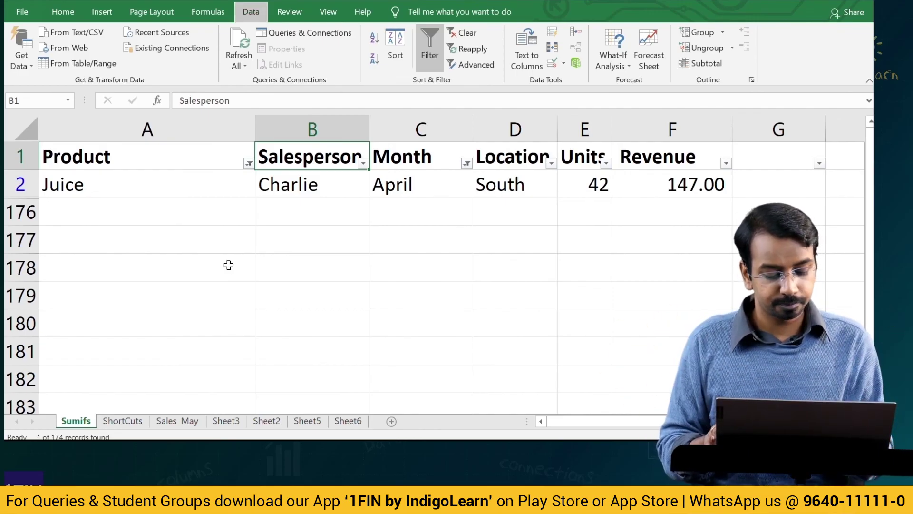
key(Down)
key(Right)
key(Right)
key(Right)
key(Right)
key(Right)
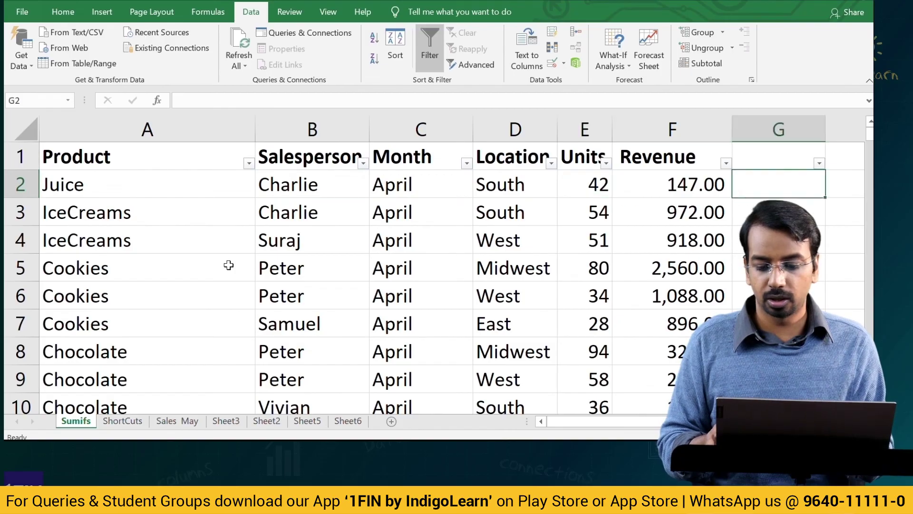
key(Right)
key(Down)
key(Down)
key(Down)
key(Down)
key(Down)
key(Down)
key(Down)
key(Down)
key(Down)
key(Down)
key(Down)
key(Down)
key(Down)
key(Down)
key(Down)
key(Down)
key(Down)
key(Down)
key(Down)
key(Right)
key(Left)
key(Left)
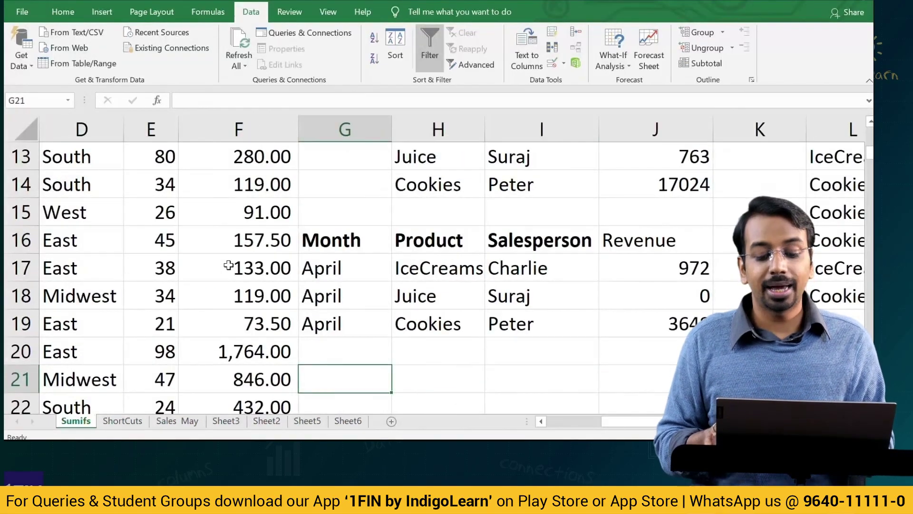